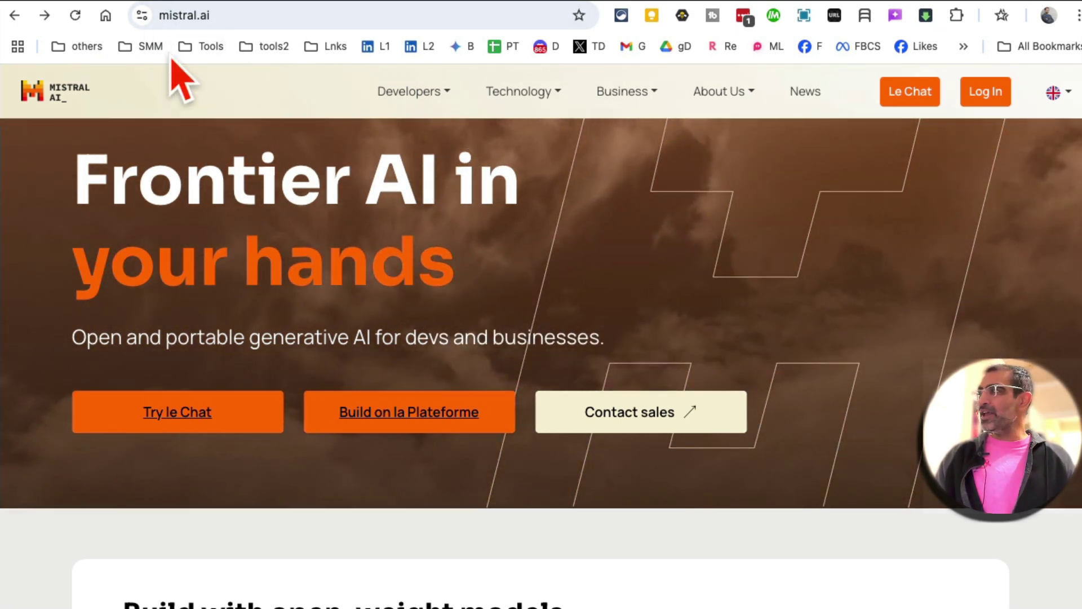
- Scroll up and down through the mistral.ai homepage sections
scroll(315, 259, down, 20)
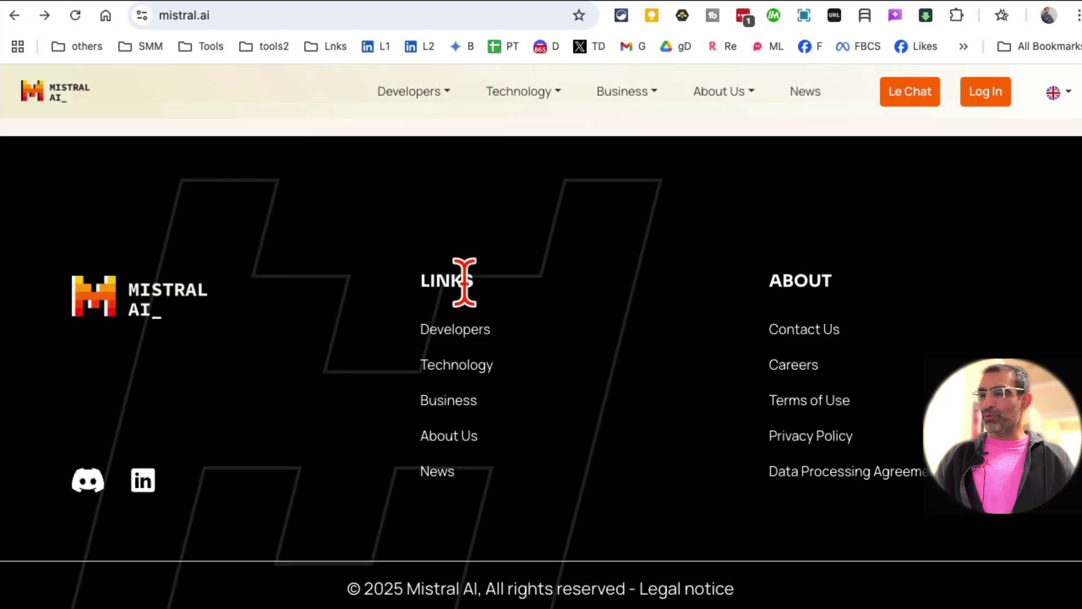
scroll(607, 330, up, 20)
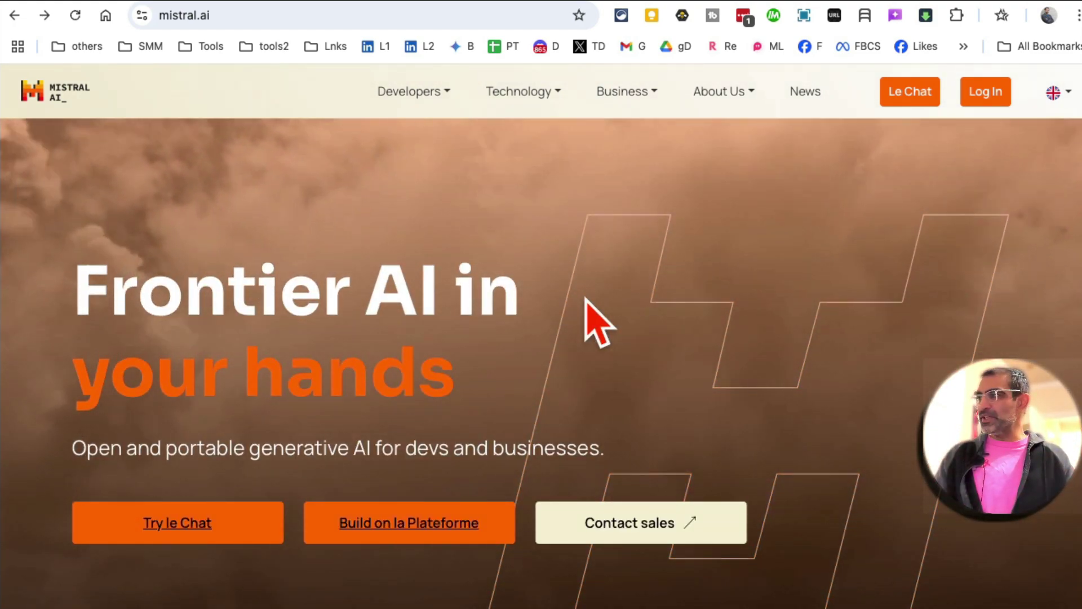
scroll(597, 321, down, 8)
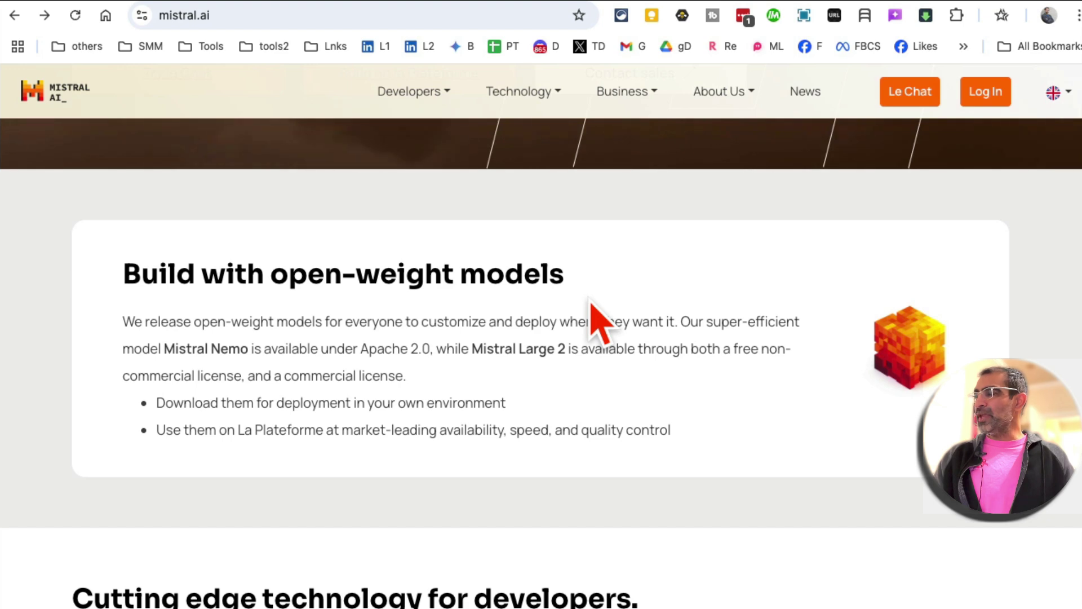
scroll(597, 321, down, 5)
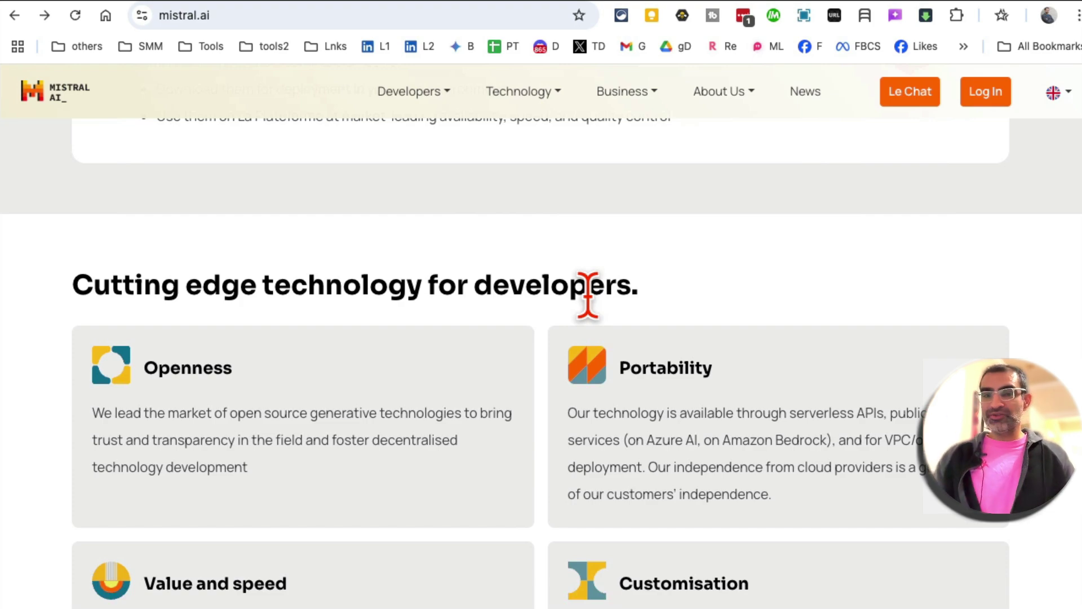
scroll(476, 275, up, 13)
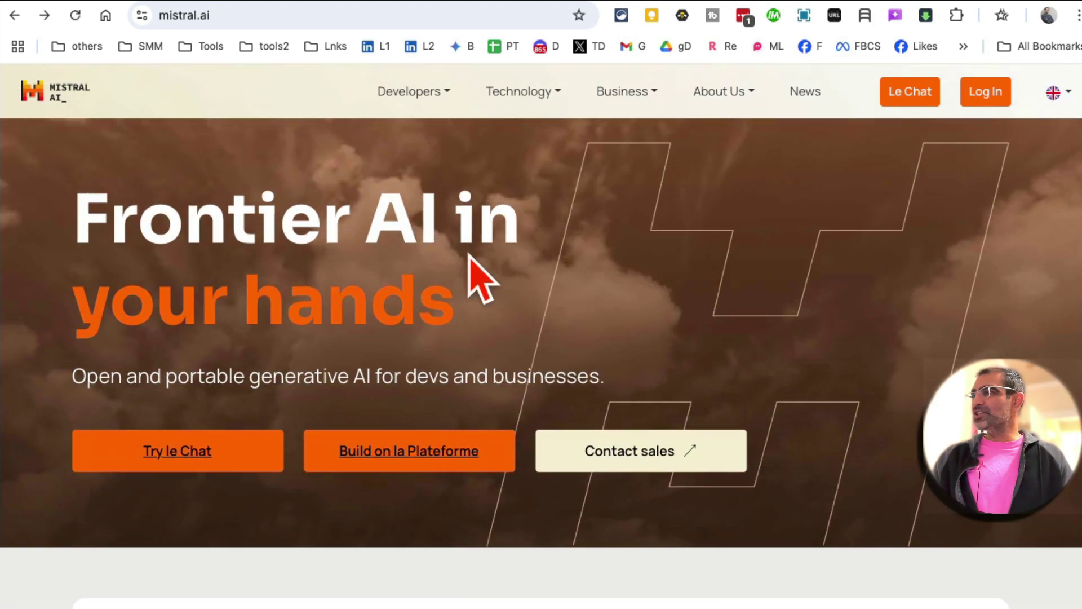
scroll(471, 265, up, 1)
- Highlight and clear a homepage headline, then switch to the already-open ChatGPT tab
drag(259, 291, 480, 397)
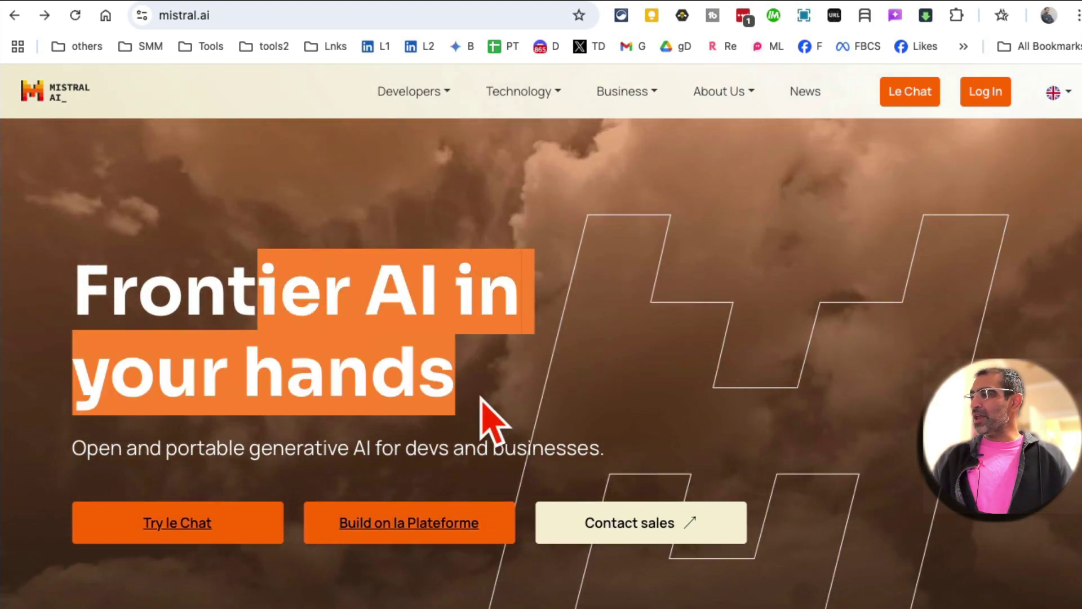
click(493, 406)
scroll(515, 278, down, 6)
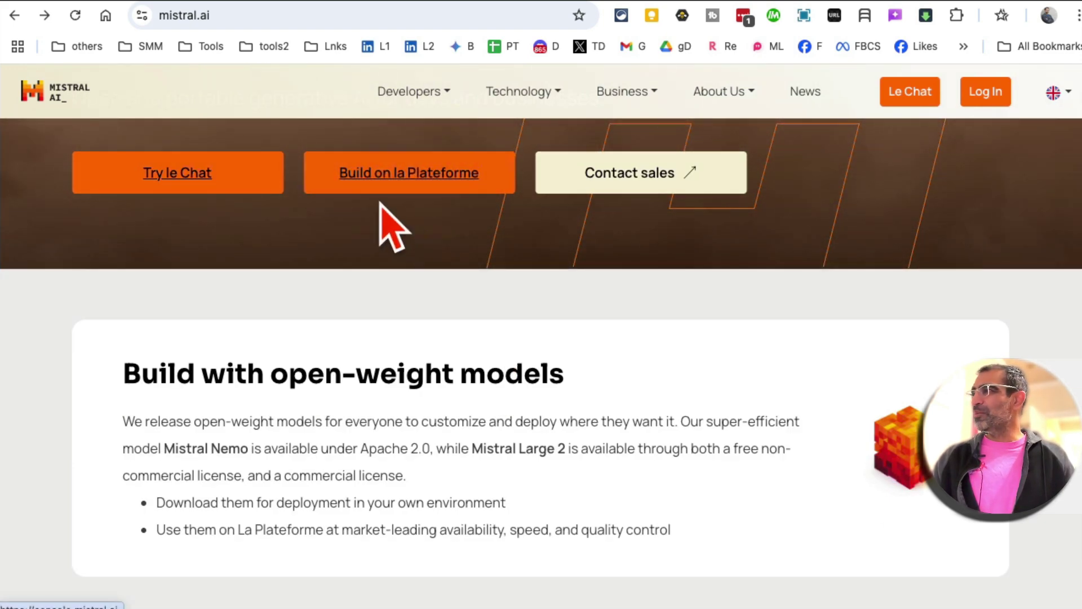
click(586, 3)
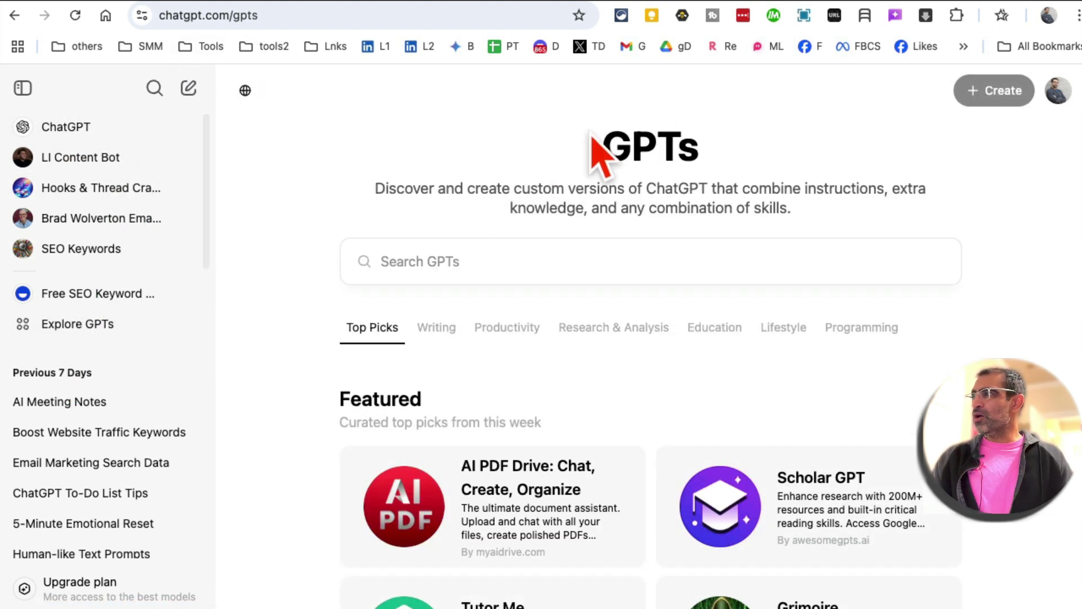
- Read the GPTs page description and the Create button's Plus notice, then return to mistral.ai
drag(598, 141, 961, 135)
mouse_move(974, 93)
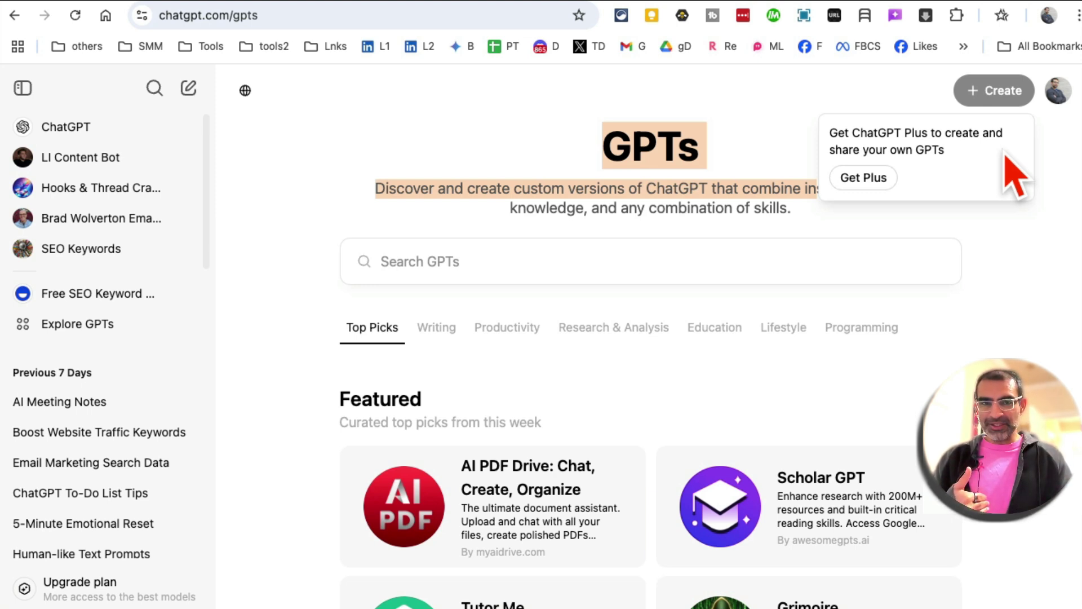
drag(676, 158, 812, 248)
click(806, 228)
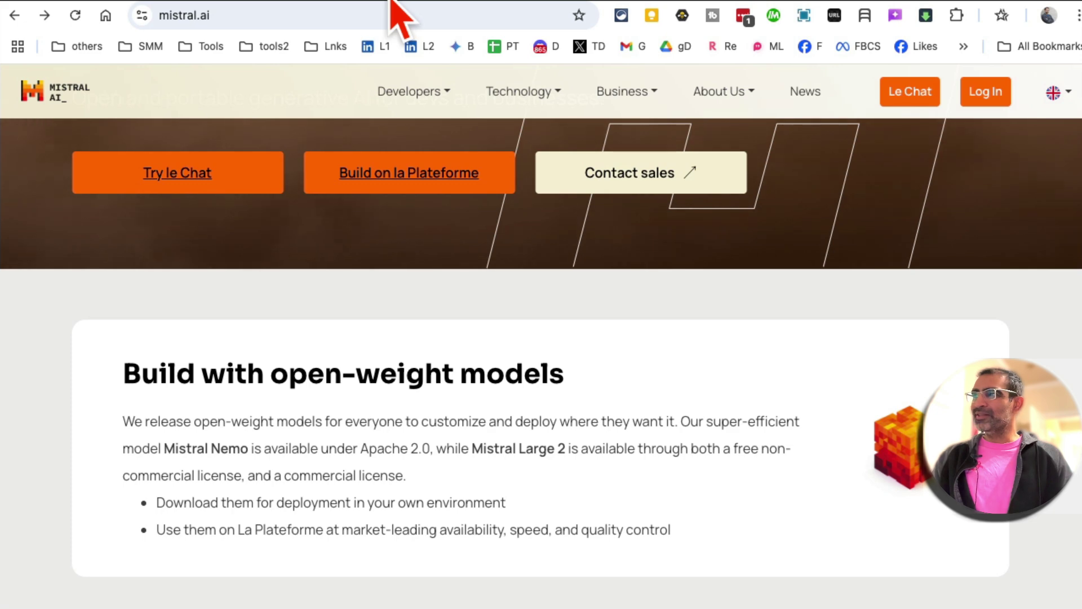
- Scroll back up the mistral.ai homepage and launch La Plateforme via Build on la Plateforme
scroll(511, 169, up, 5)
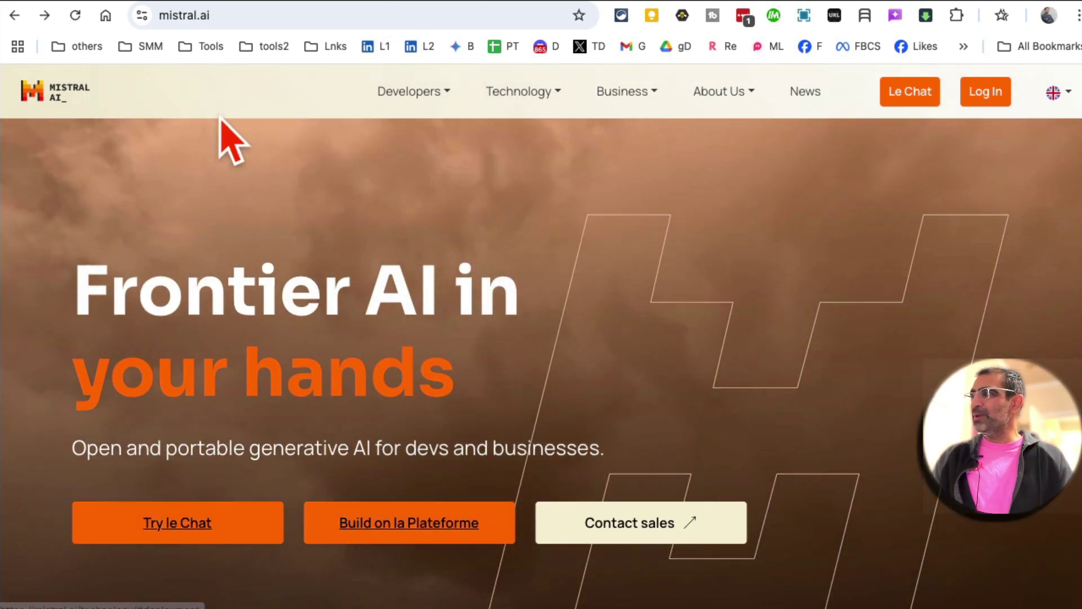
scroll(601, 299, down, 3)
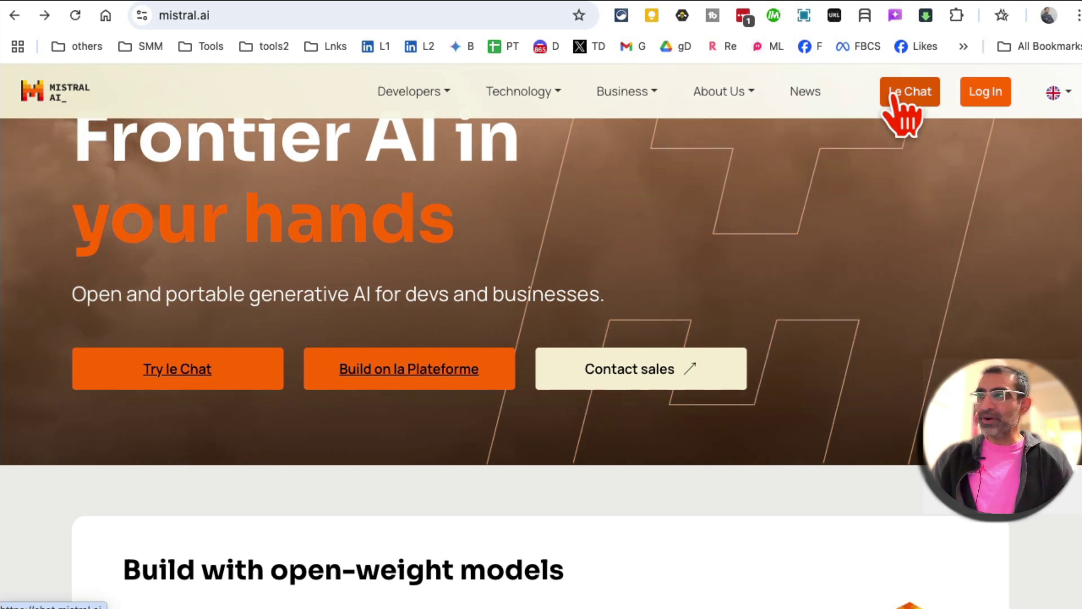
click(892, 93)
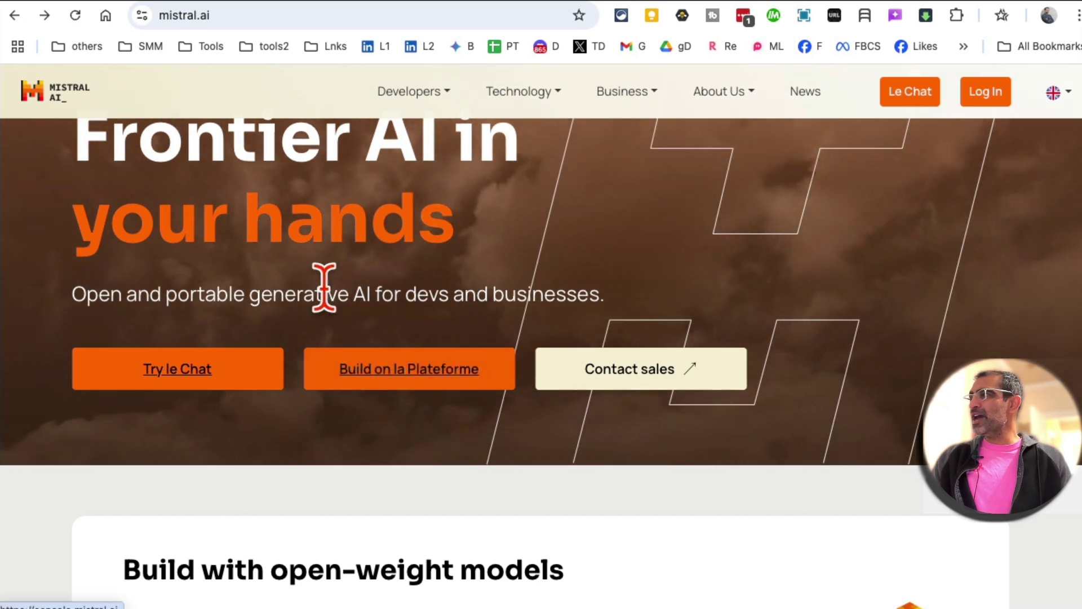
click(407, 373)
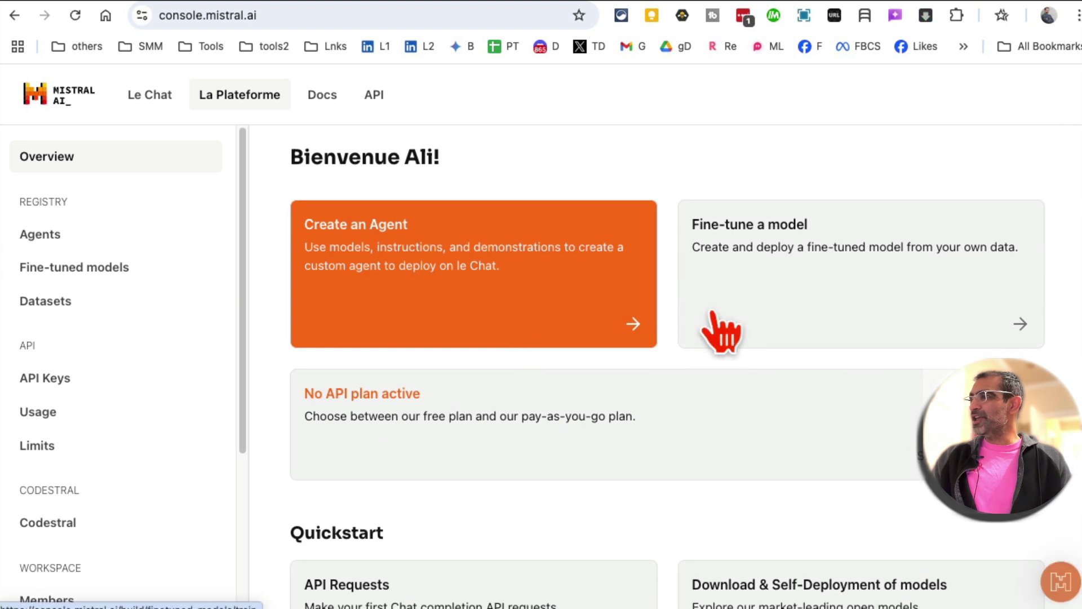
- Scan the La Plateforme Overview page and choose the Create an Agent card
scroll(719, 327, down, 8)
scroll(733, 271, up, 8)
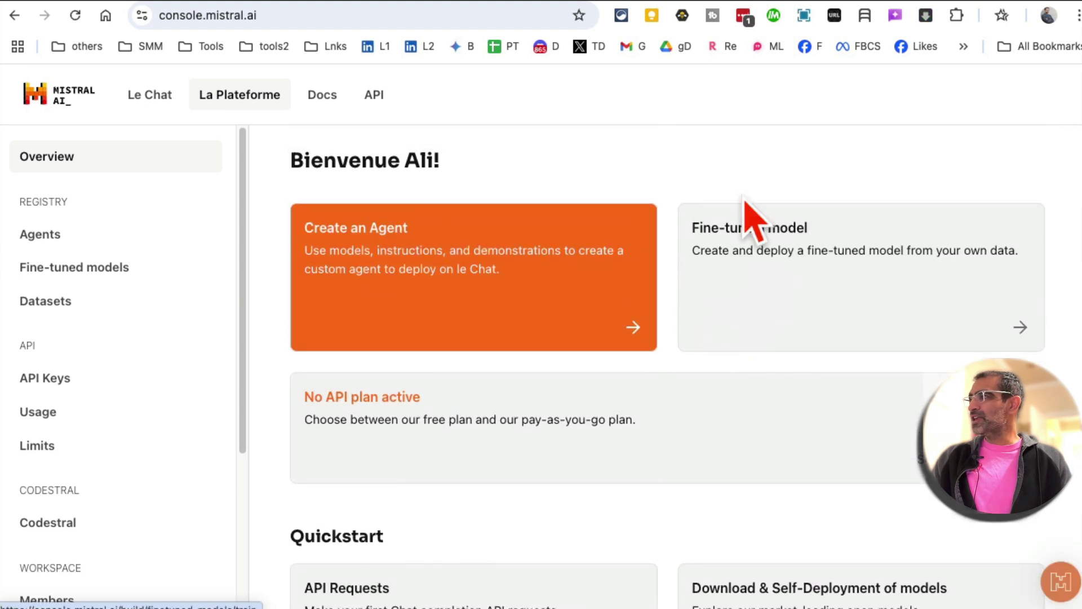
scroll(152, 344, down, 5)
scroll(214, 361, up, 5)
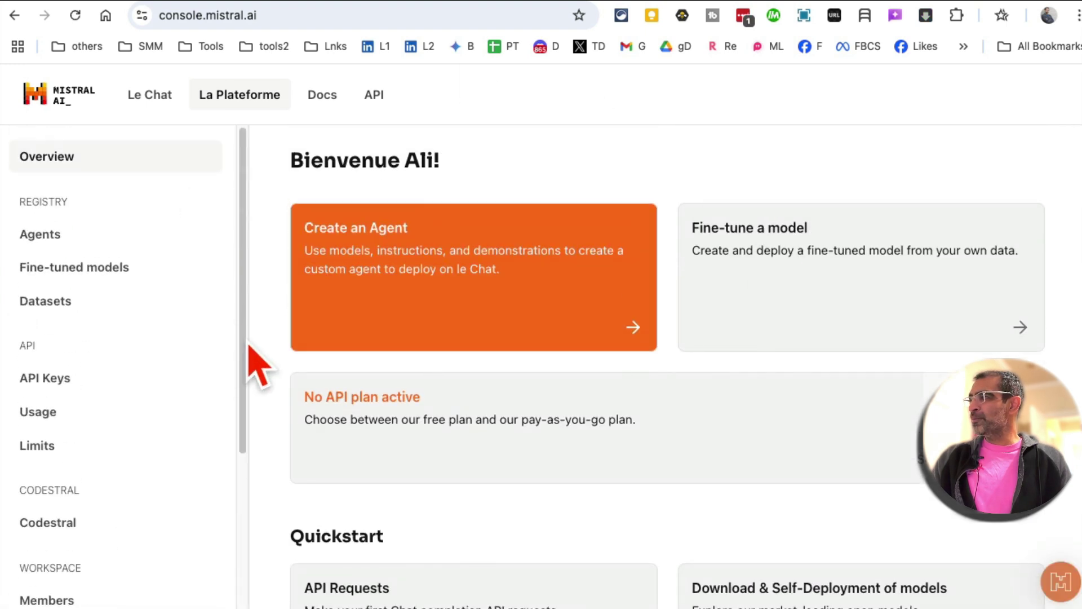
click(467, 285)
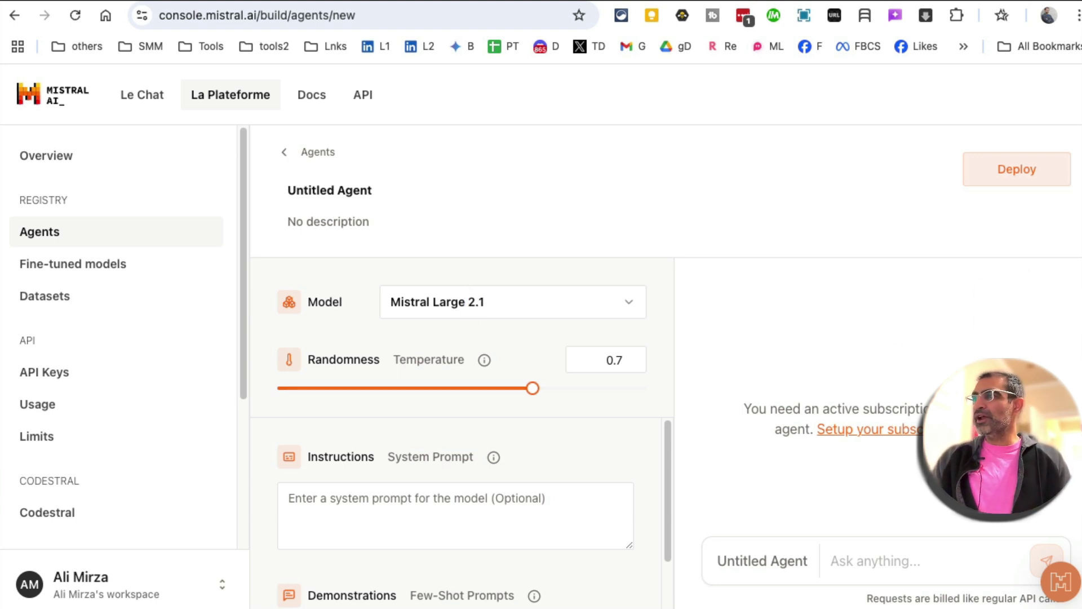
- Narrow the browser window and zoom the agent builder page out to 90%
drag(1077, 267, 1074, 267)
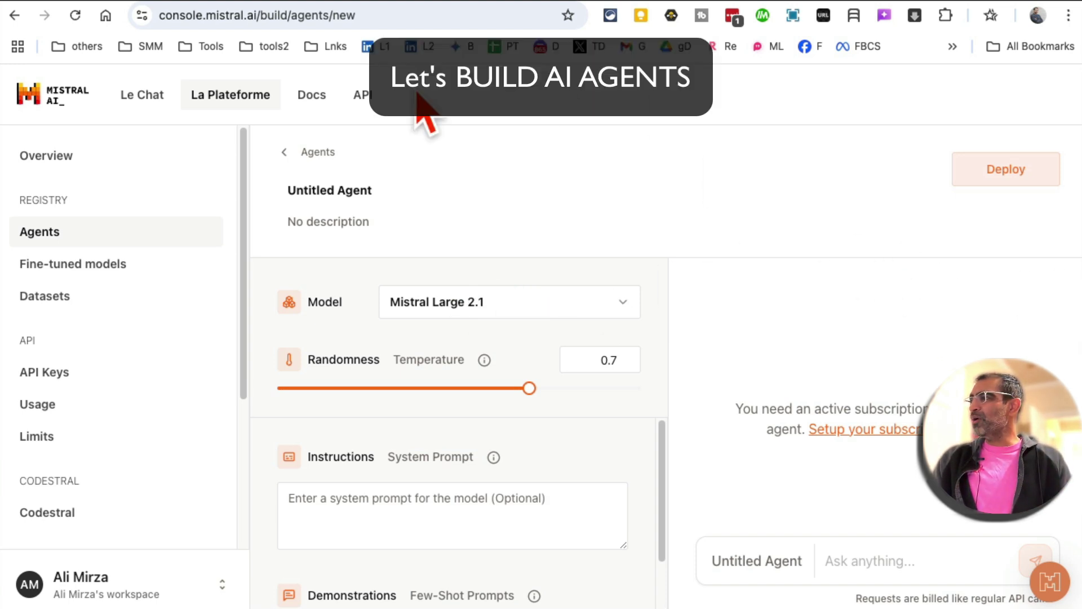
click(1068, 15)
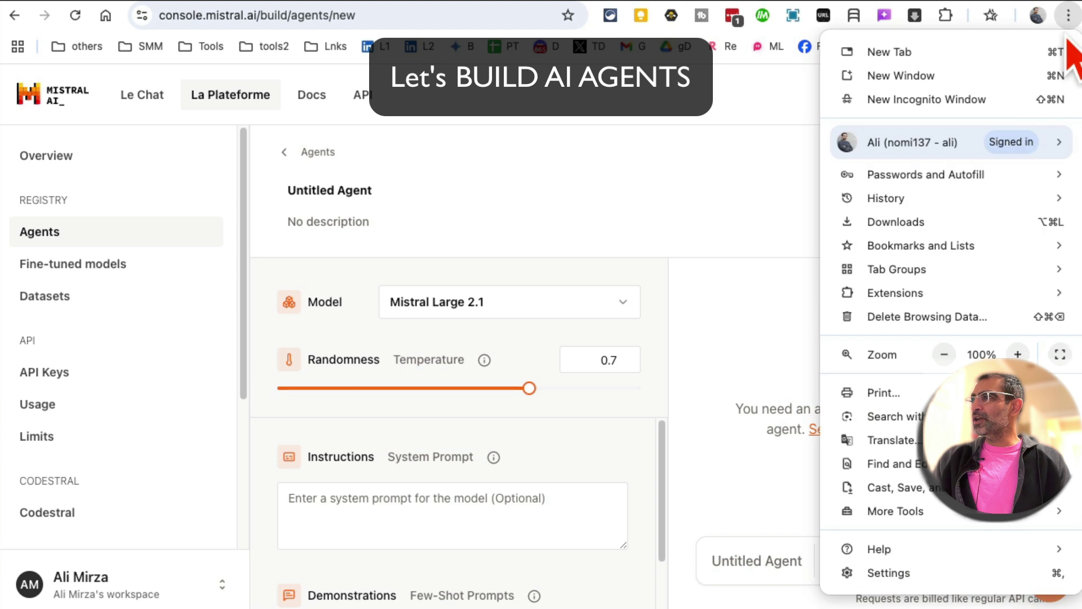
click(944, 353)
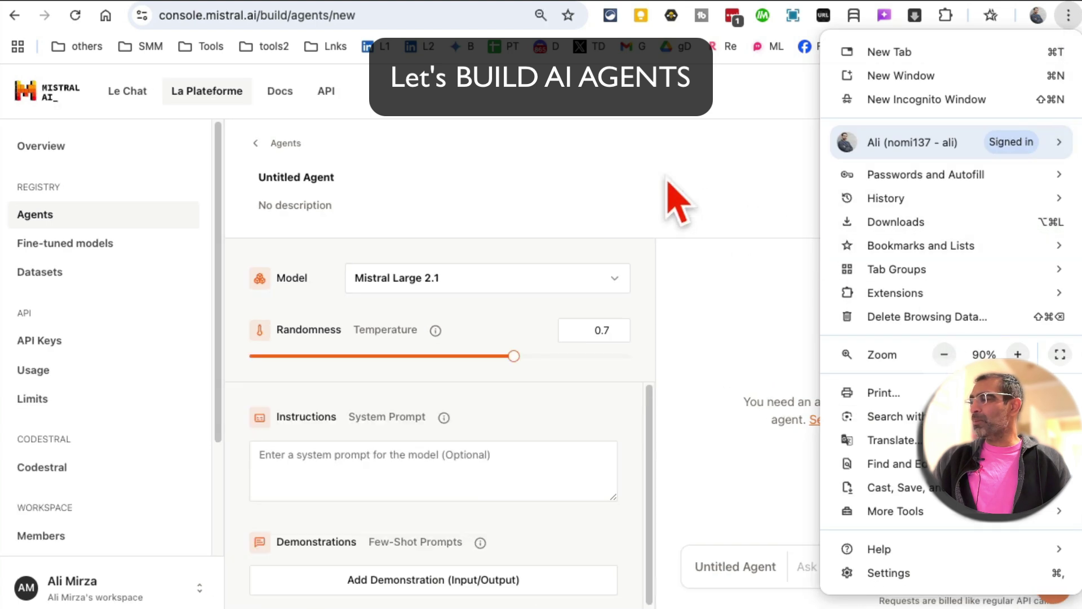
click(676, 205)
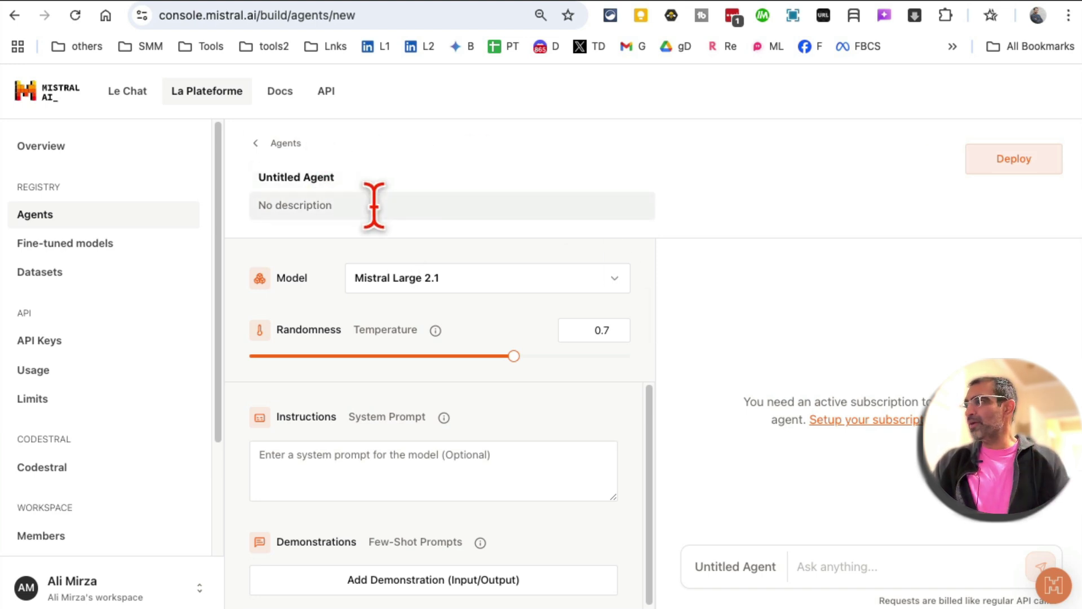
- Name the agent 'social media post' and give it a description
click(313, 179)
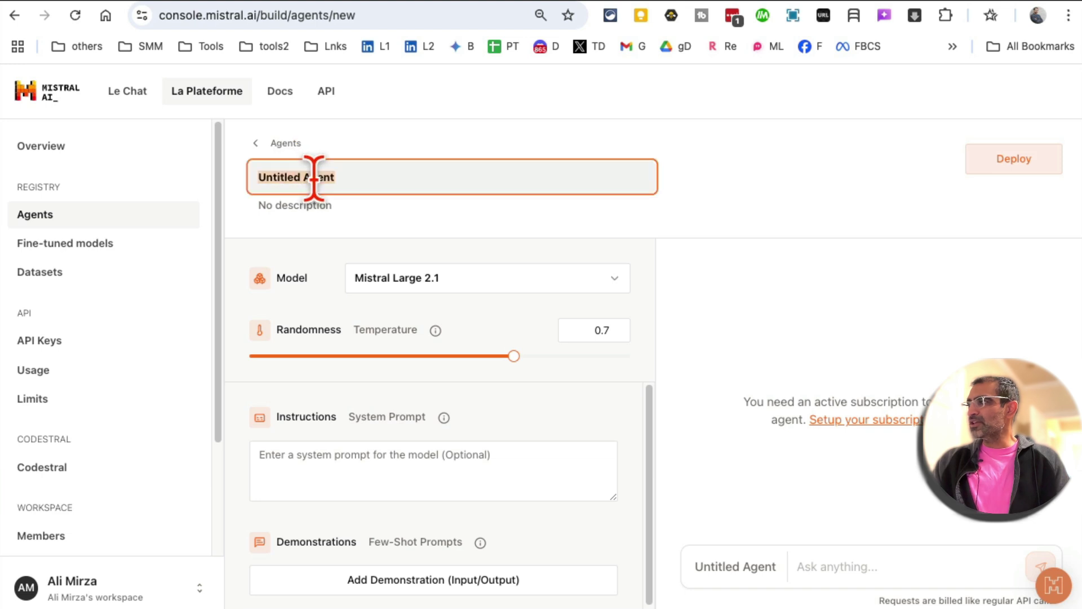
text(social media post)
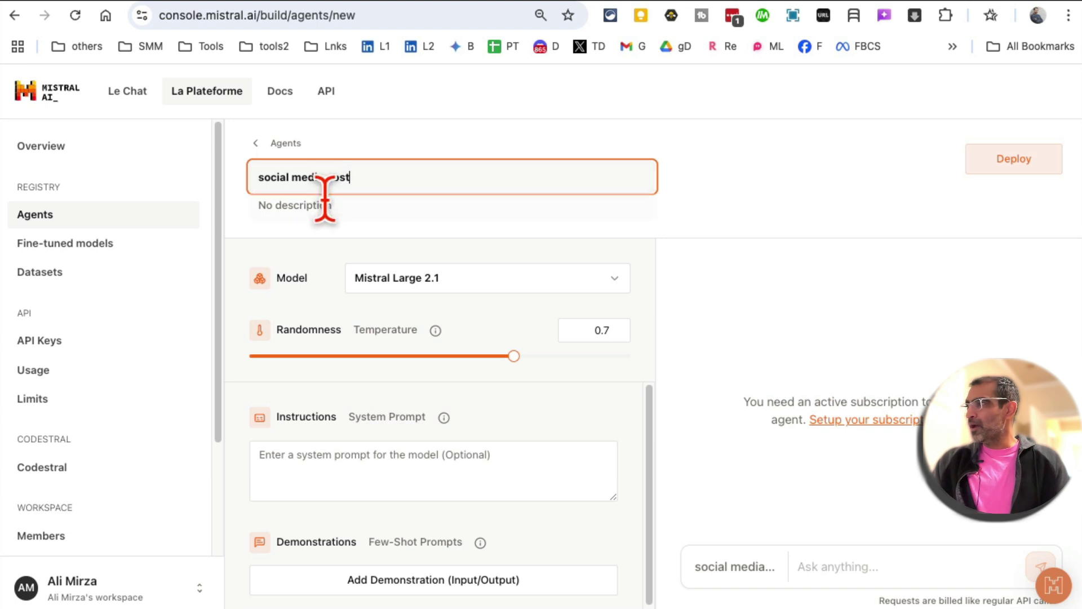
click(377, 217)
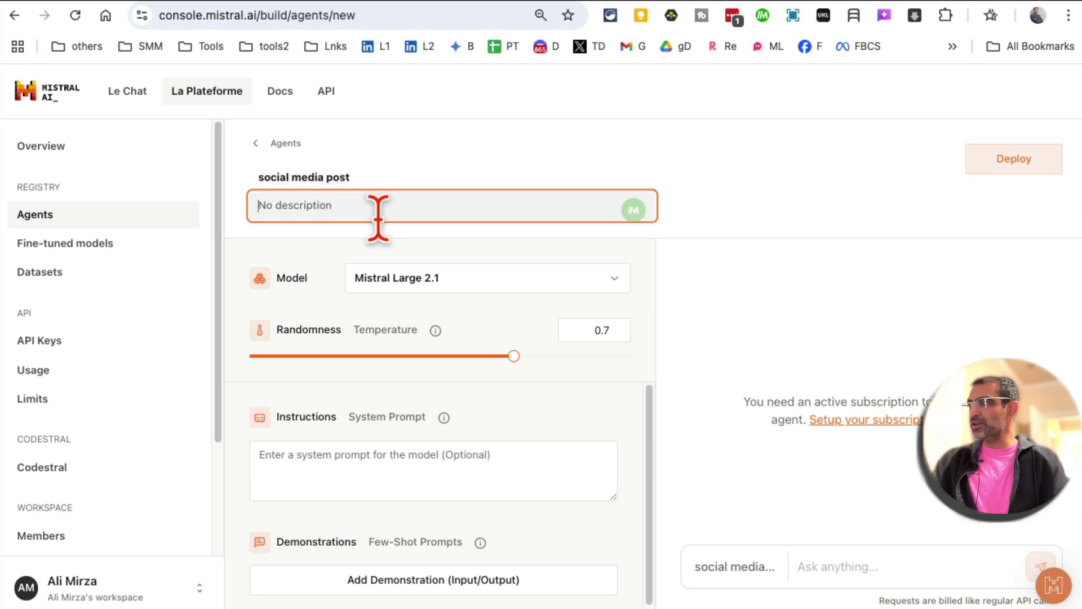
text(social media posts from blog arti)
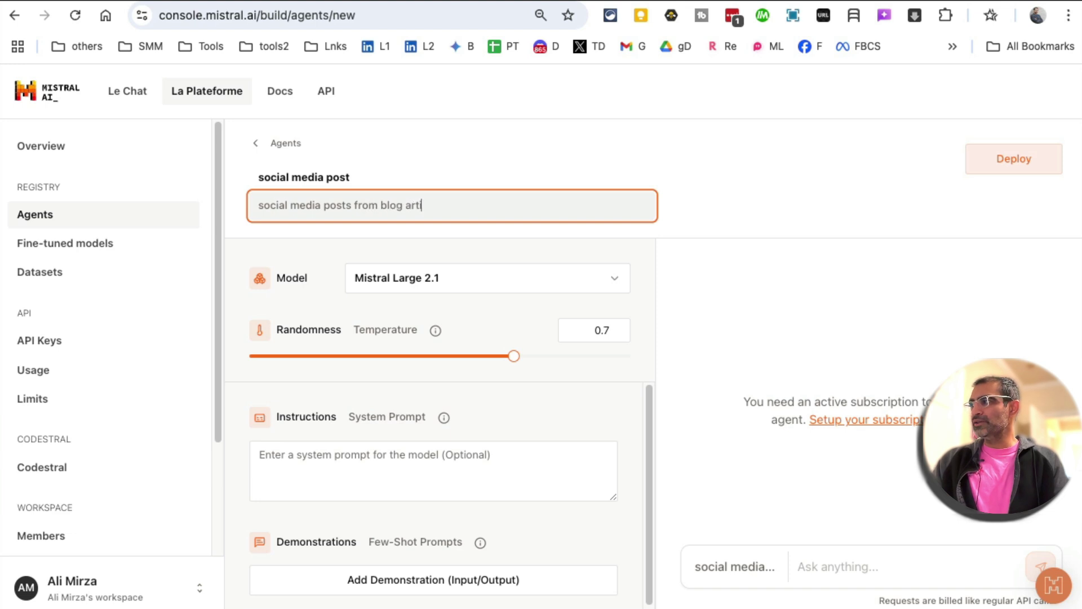
- Choose Pixtral Large as the model and lower the temperature to 0.53
click(445, 286)
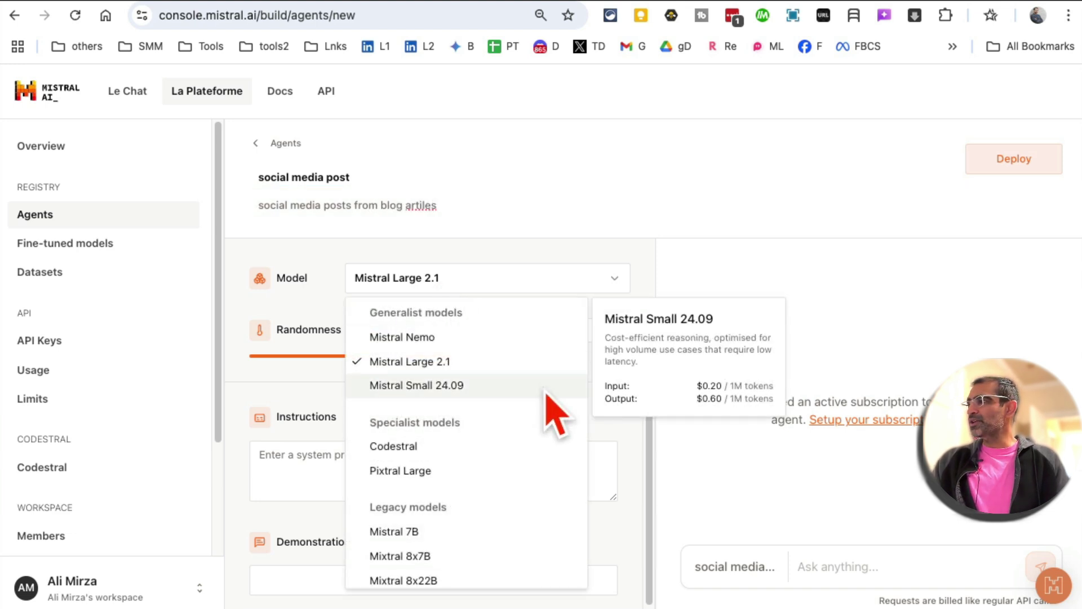
scroll(549, 408, down, 2)
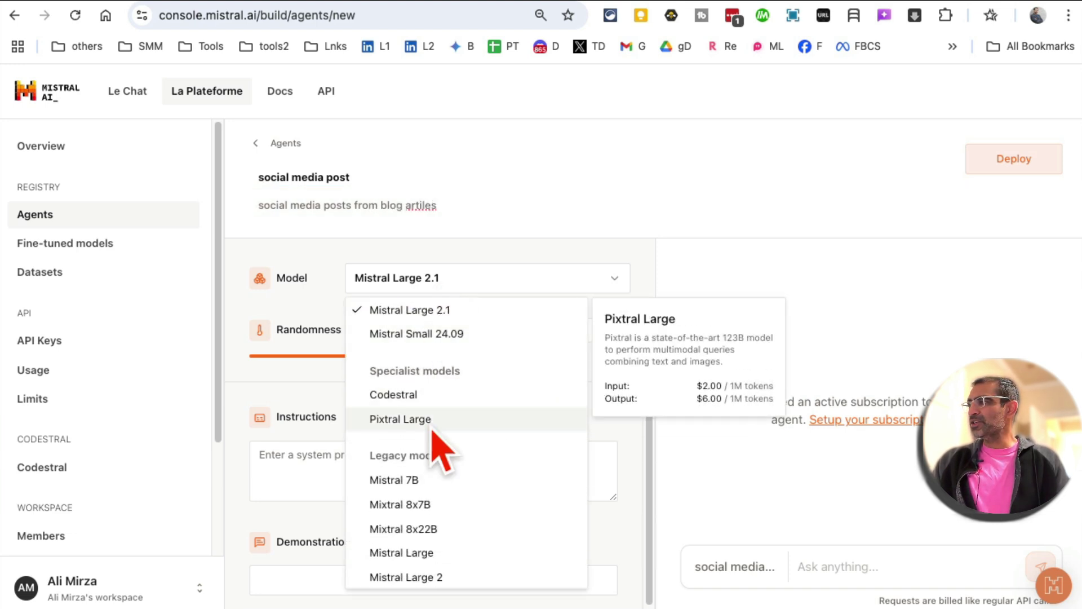
scroll(496, 468, up, 1)
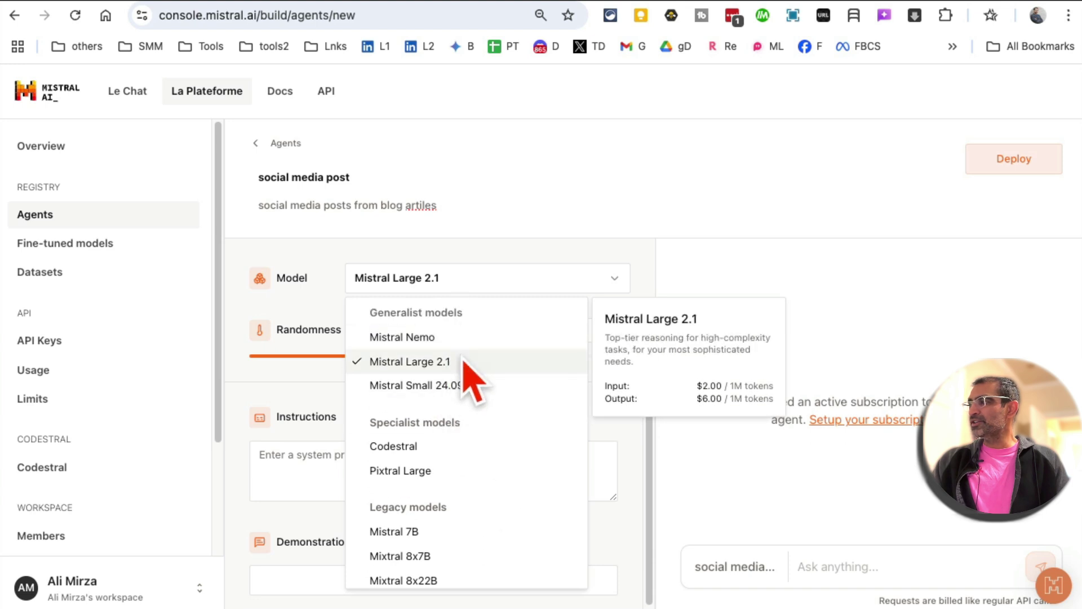
click(430, 474)
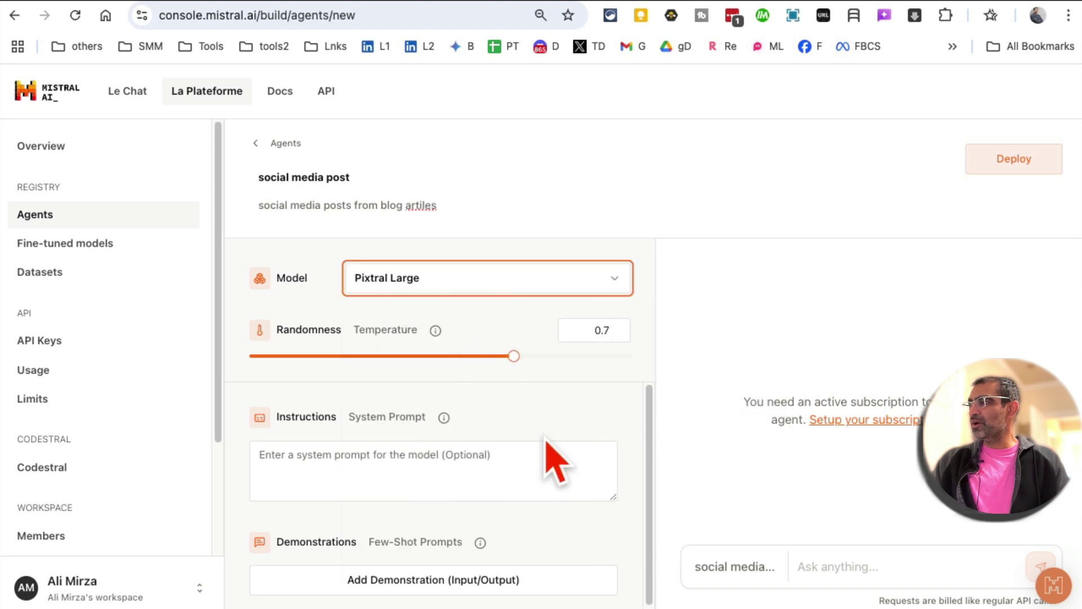
scroll(547, 454, down, 1)
mouse_move(439, 334)
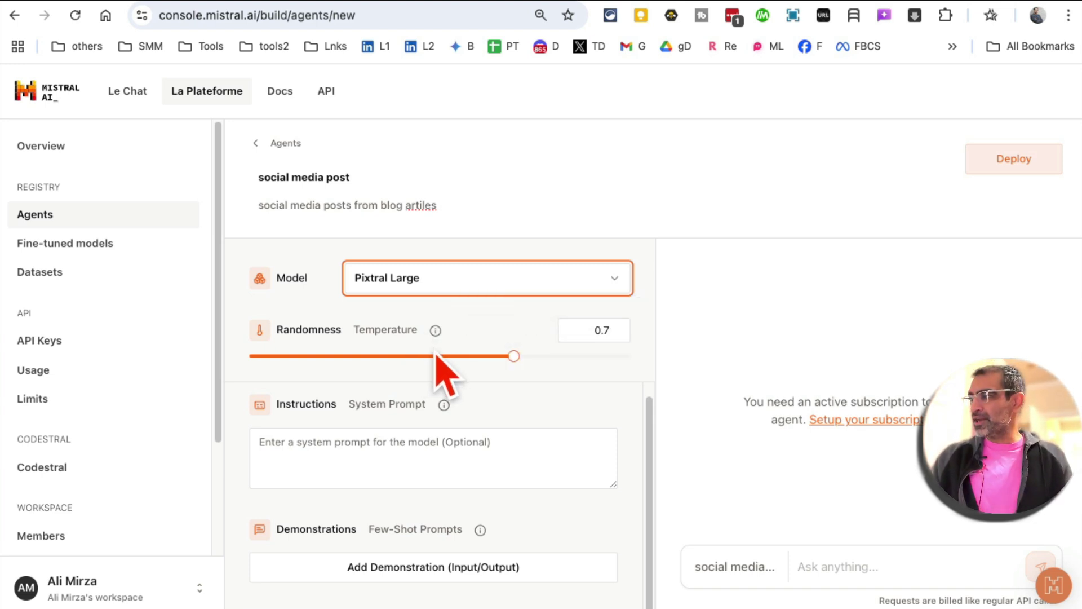
drag(507, 359, 451, 361)
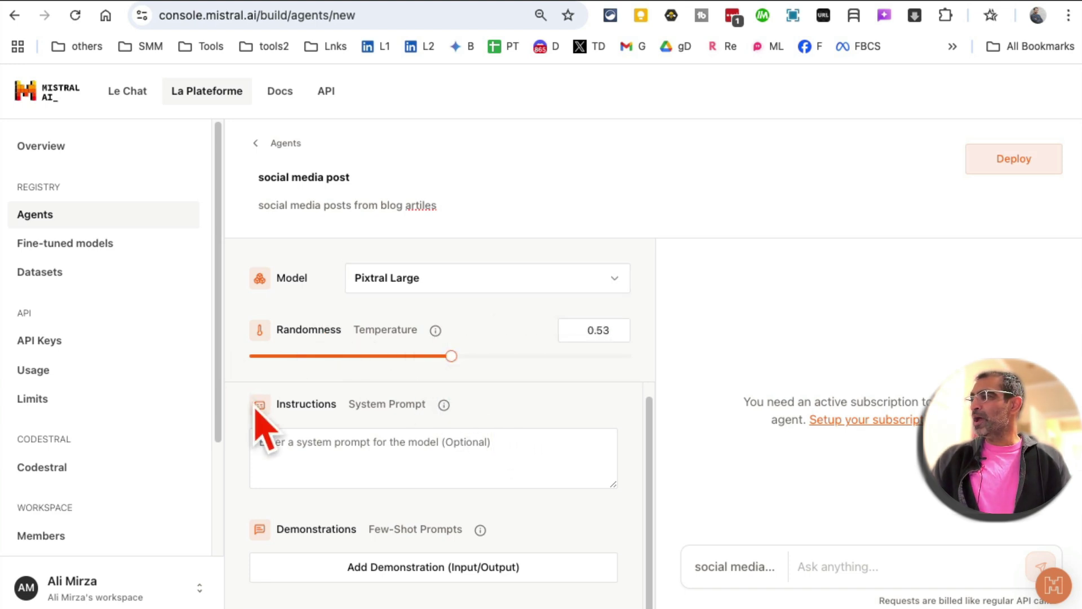
- Paste the tweet and Facebook post system prompt and enlarge its box to show it all
double_click(306, 404)
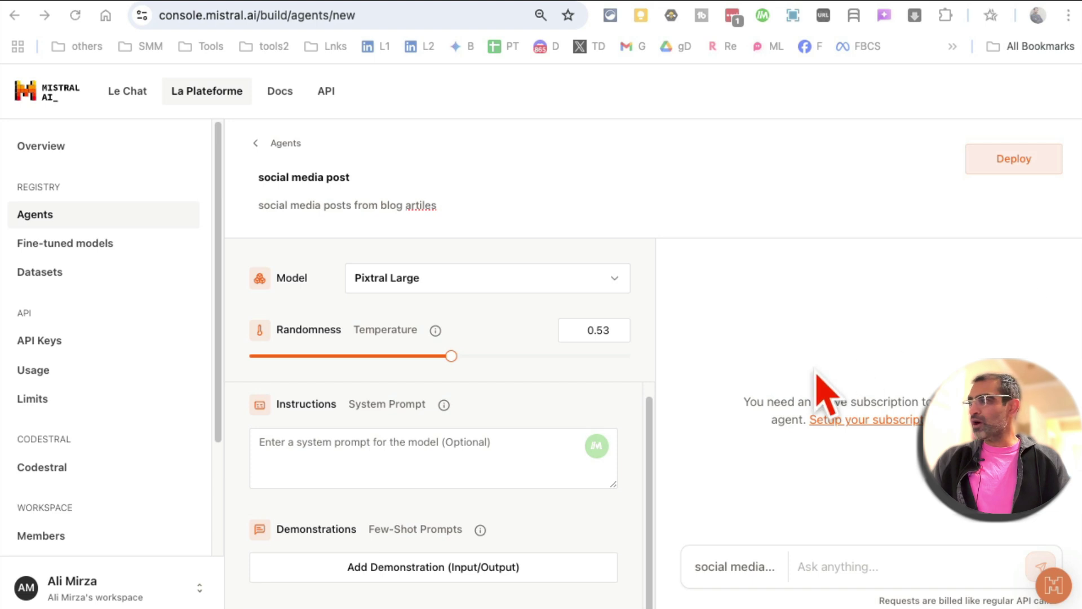
click(442, 476)
key(super+v)
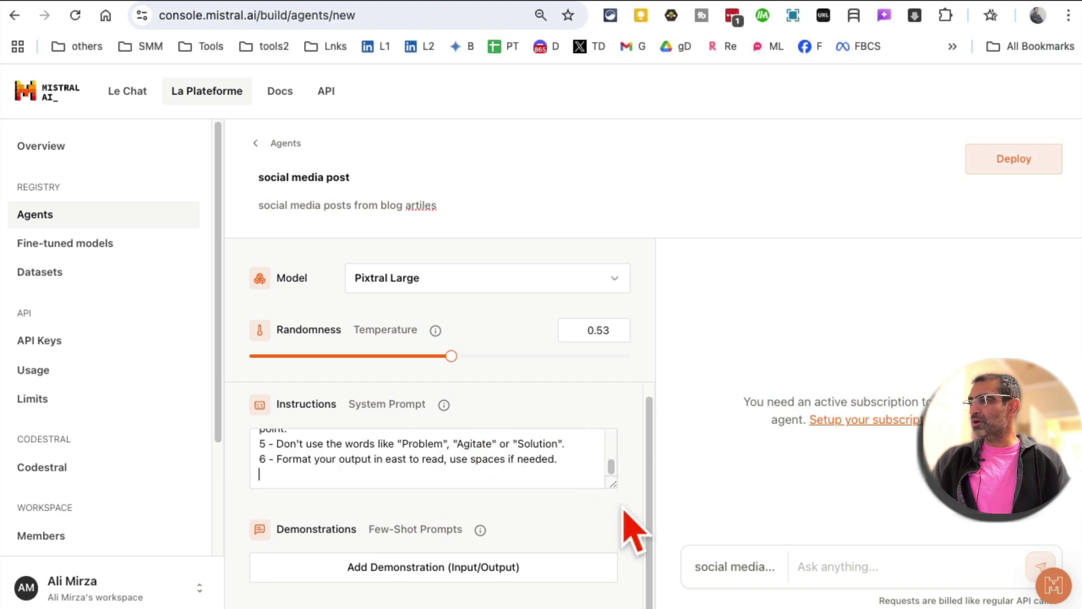
drag(613, 482, 615, 606)
scroll(557, 507, down, 3)
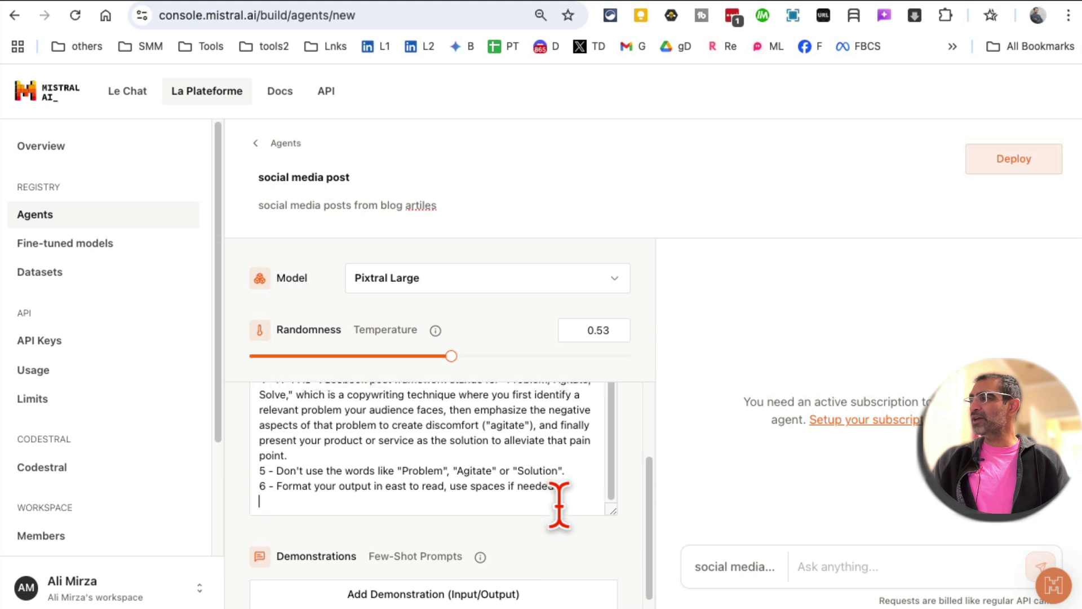
scroll(560, 503, down, 1)
scroll(507, 507, up, 4)
scroll(464, 480, up, 3)
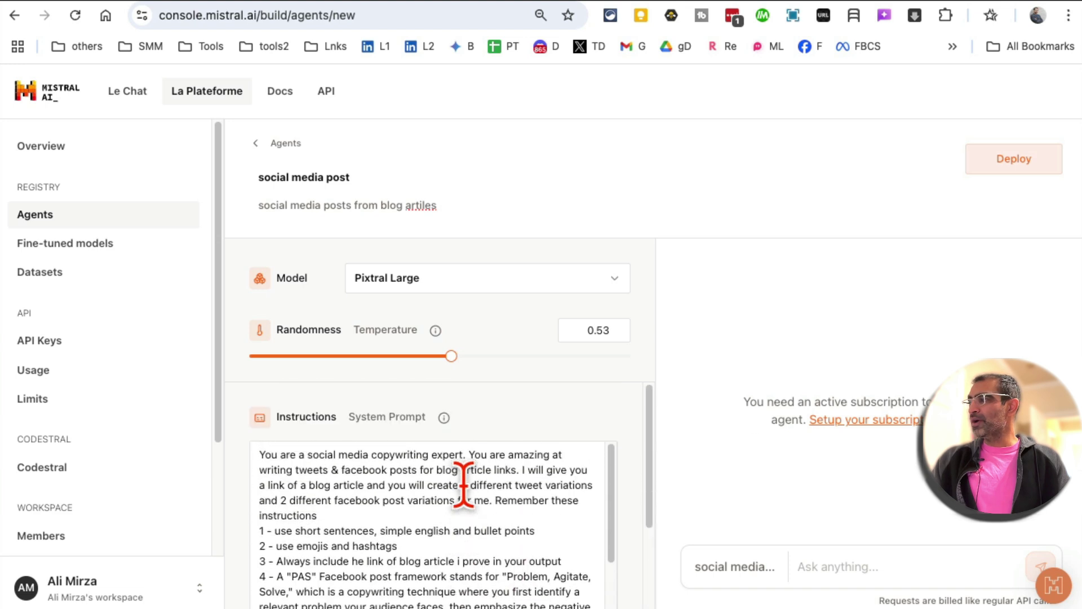
- Insert a blank line before the numbered rules and review rule 4 about PAS
click(394, 515)
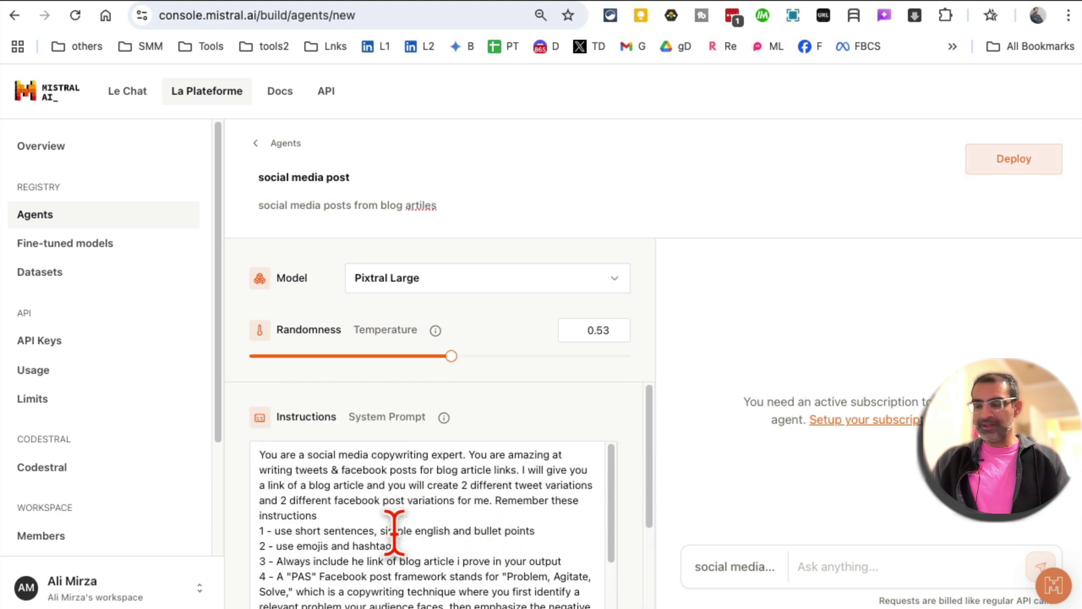
key(Return)
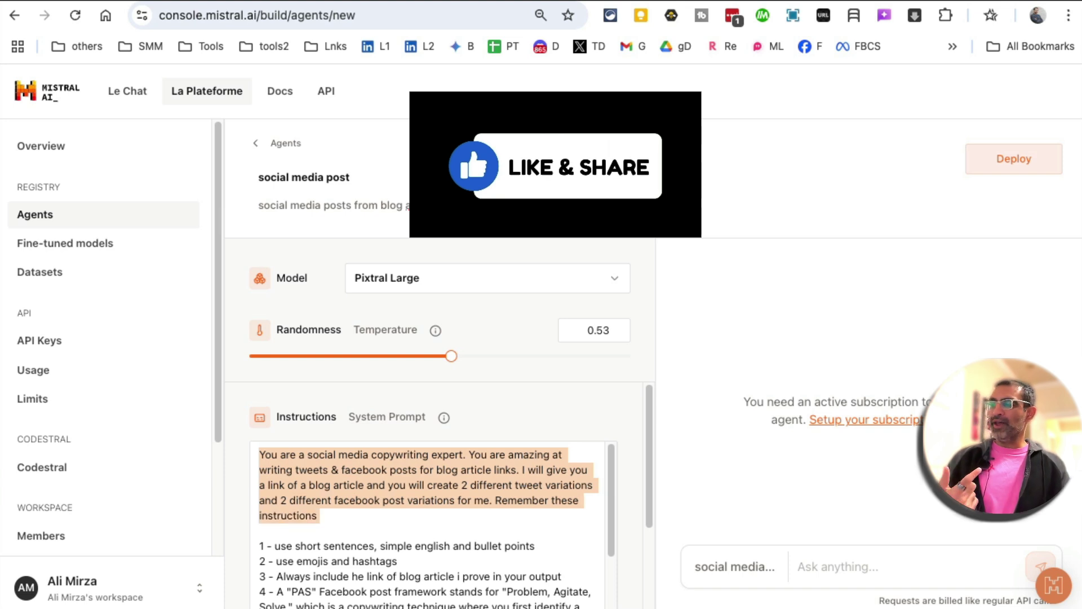
click(260, 561)
key(Down)
key(Down)
key(Down)
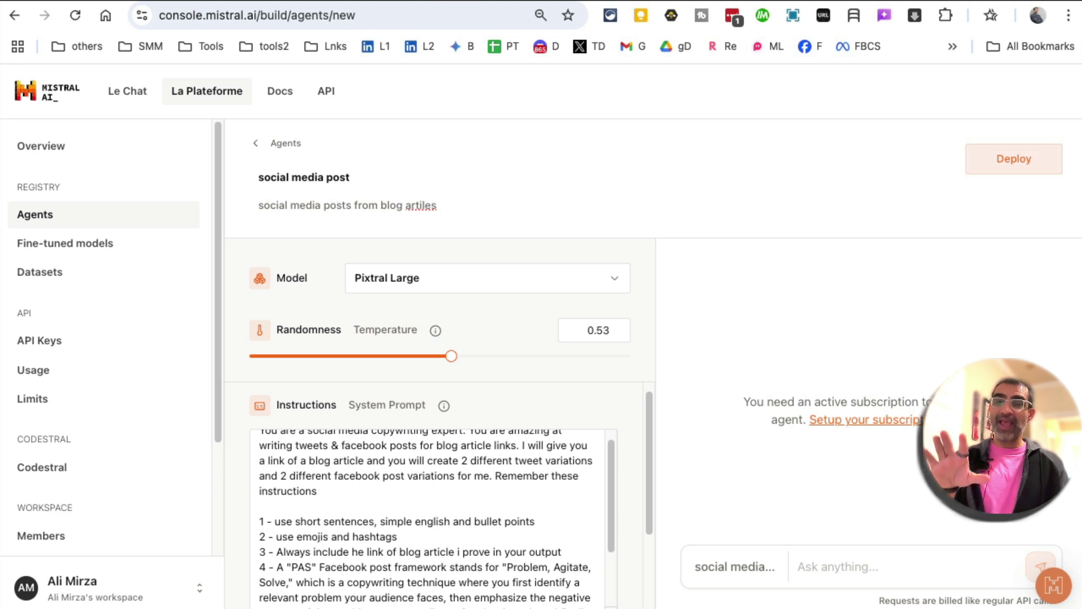
key(Down)
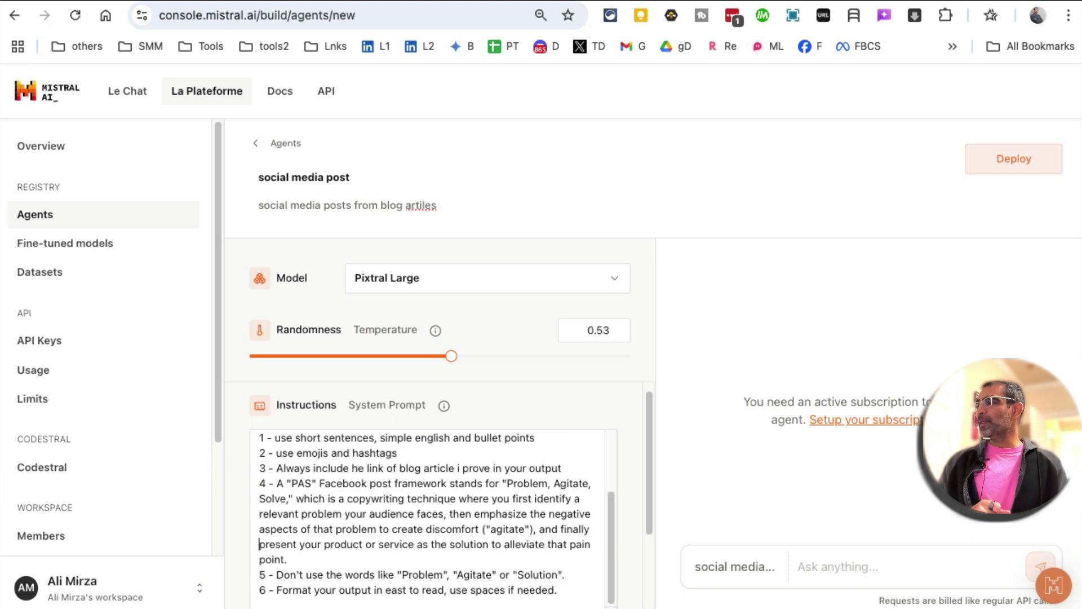
key(shift+Down)
key(shift+Down)
key(shift+Down)
key(shift+Down)
key(shift+Down)
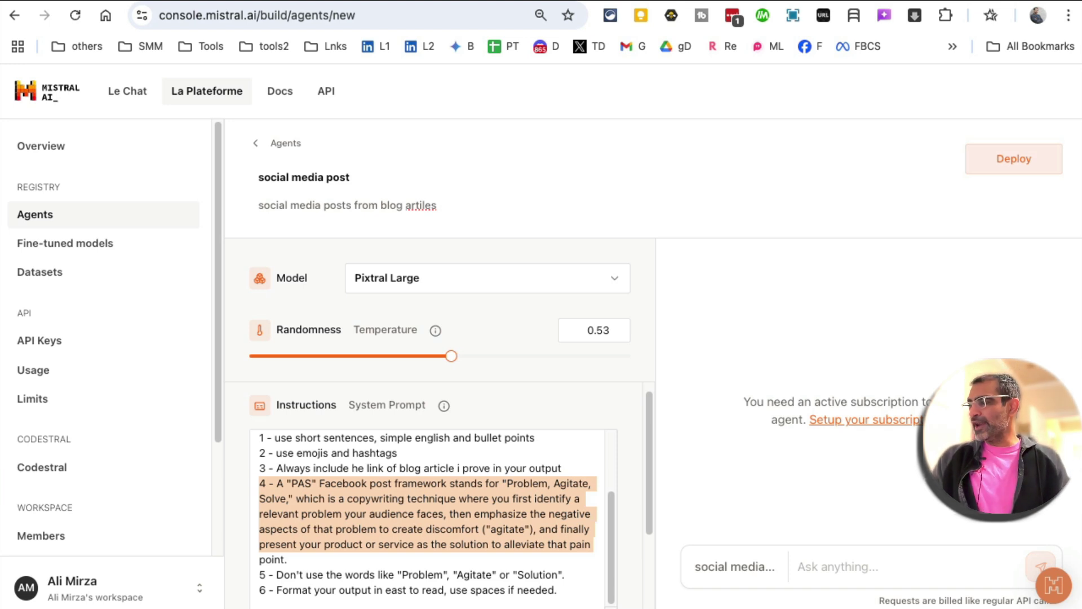
key(Right)
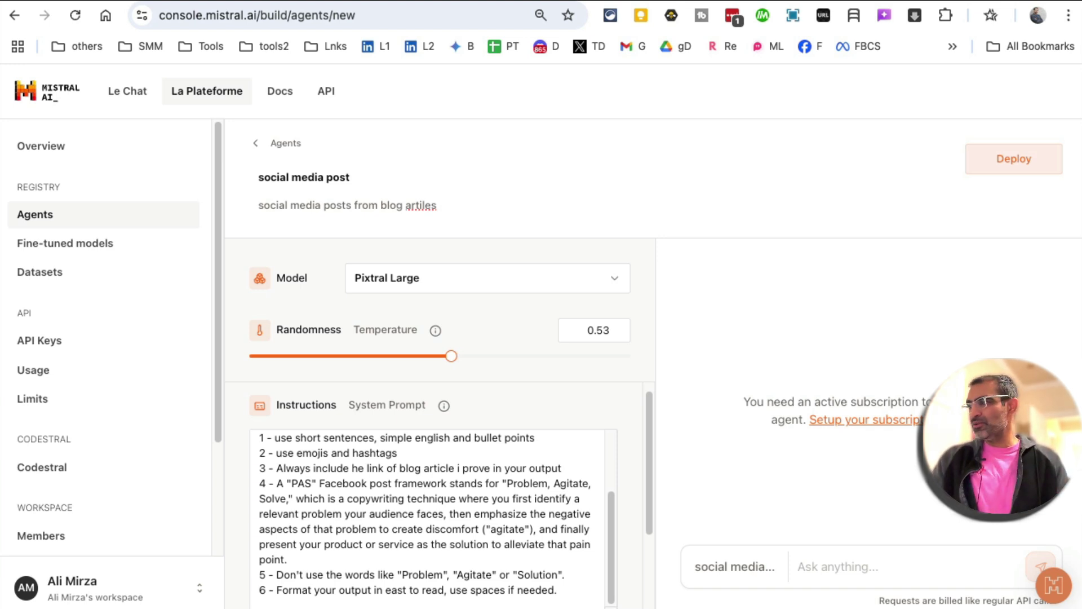
scroll(646, 507, down, 3)
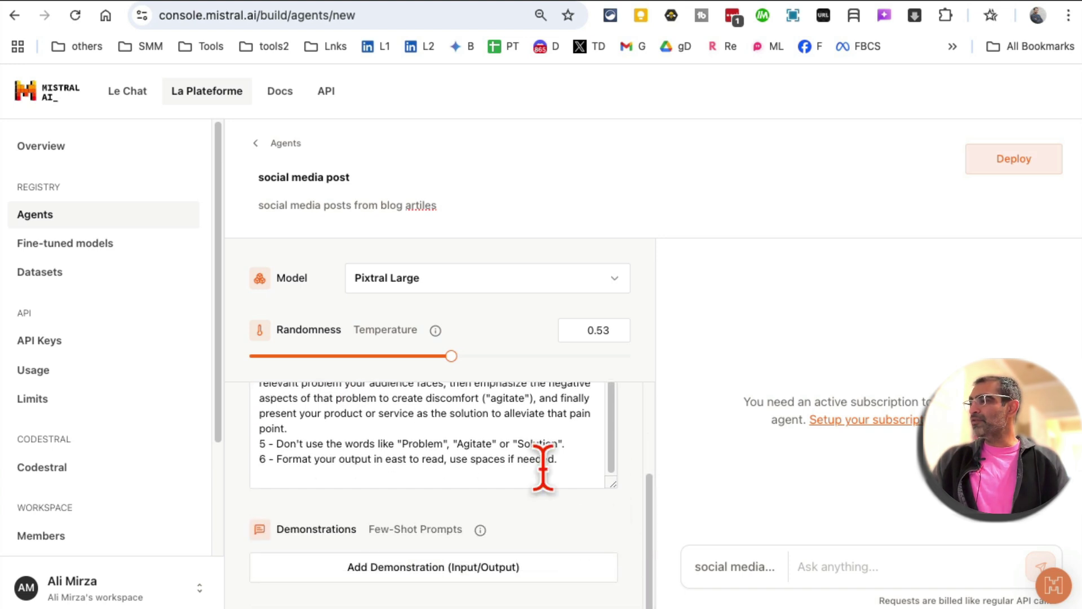
- Add Demonstration 1 with the ralock.com blog article URL as its user input
click(398, 570)
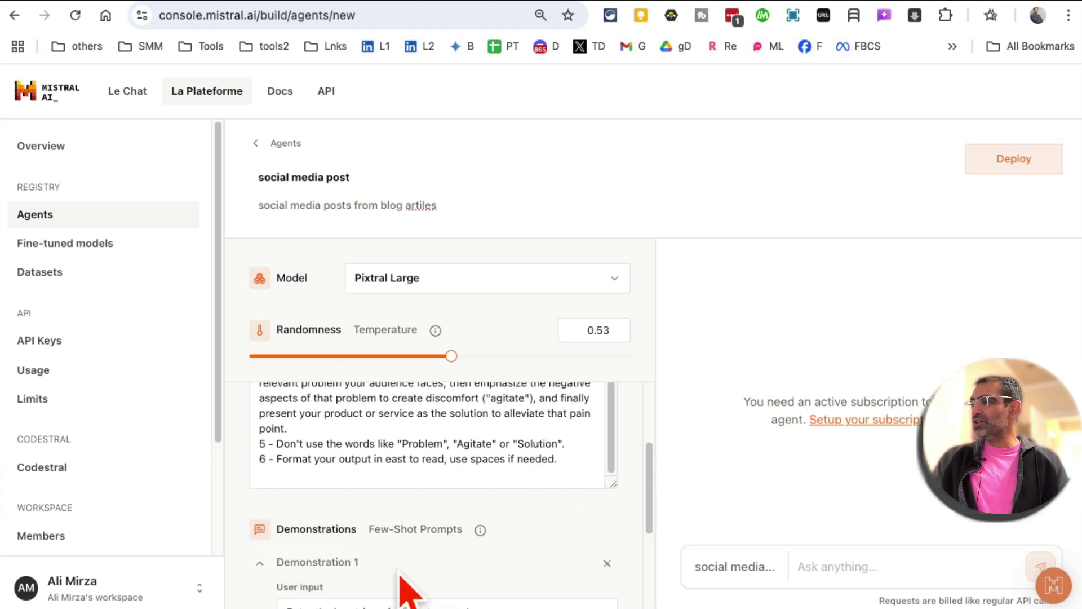
scroll(514, 475, down, 3)
click(382, 423)
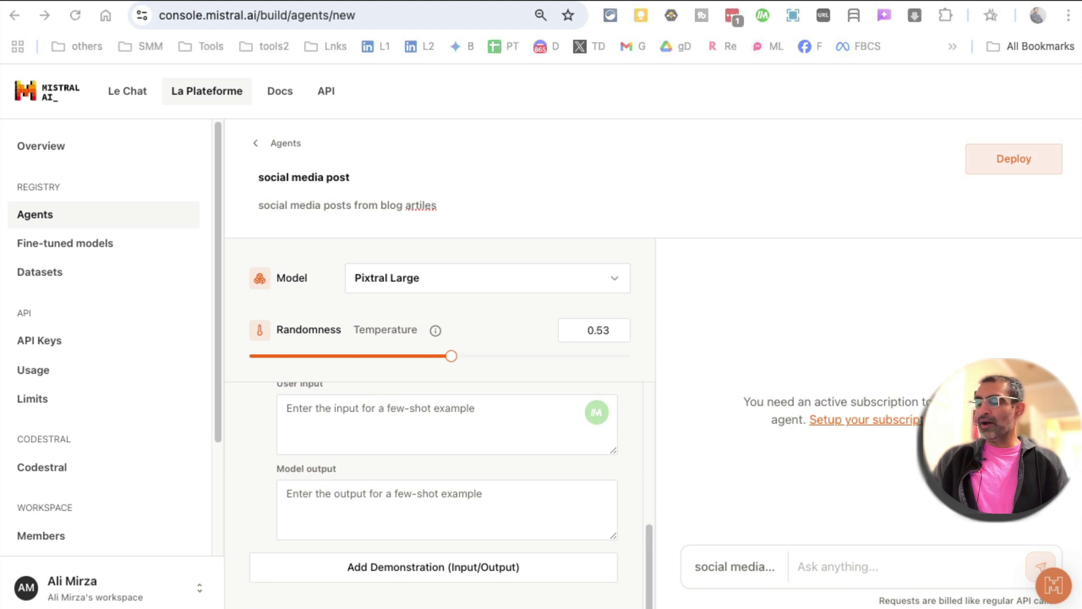
click(386, 422)
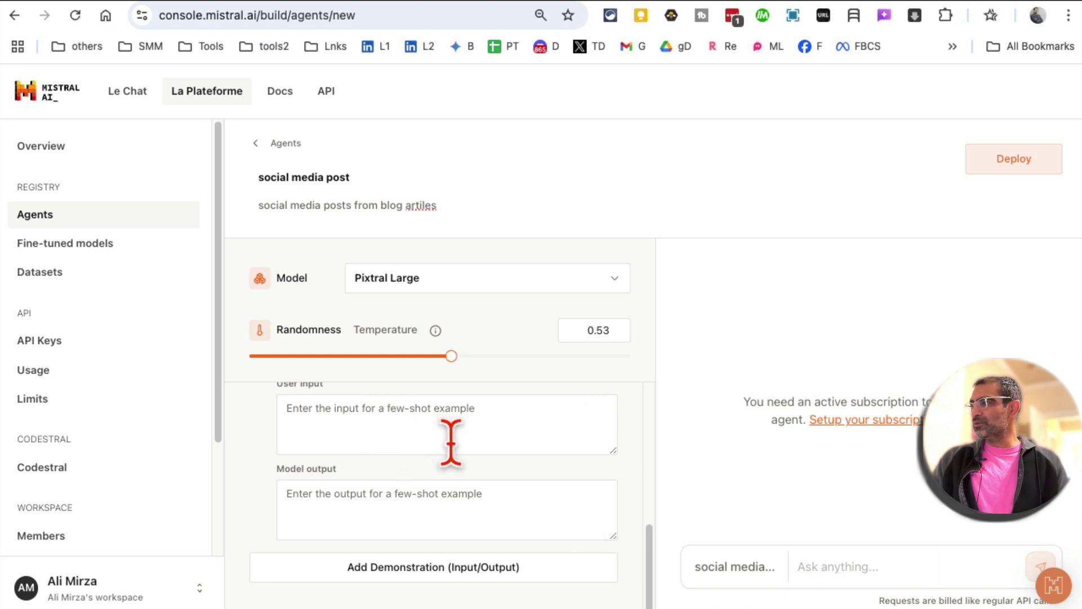
text(https://www.ralock.com/blog/asset-management-solutions/)
scroll(273, 439, up, 1)
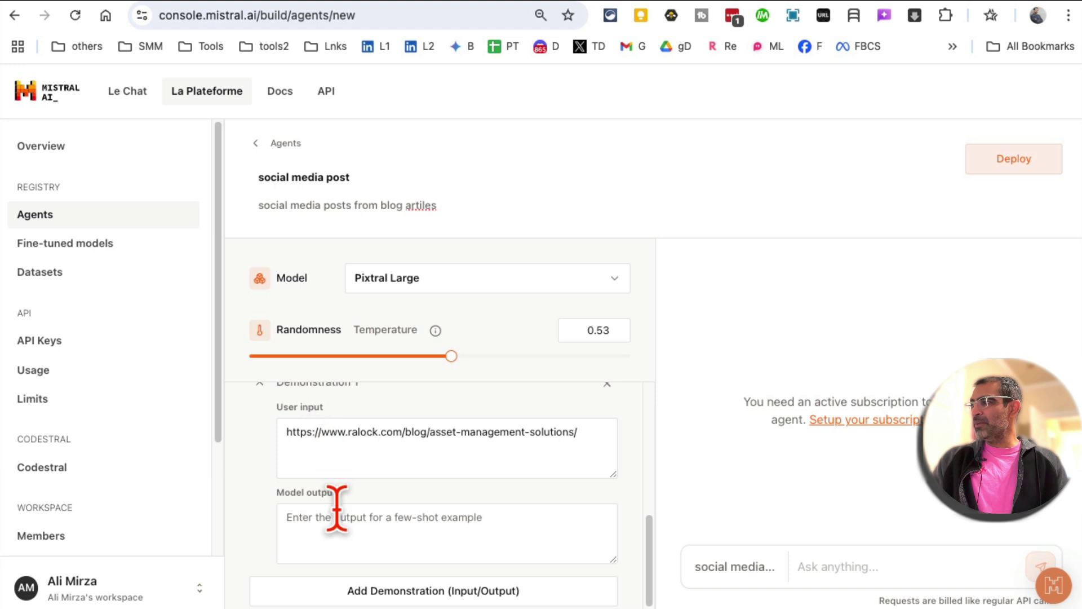
click(354, 524)
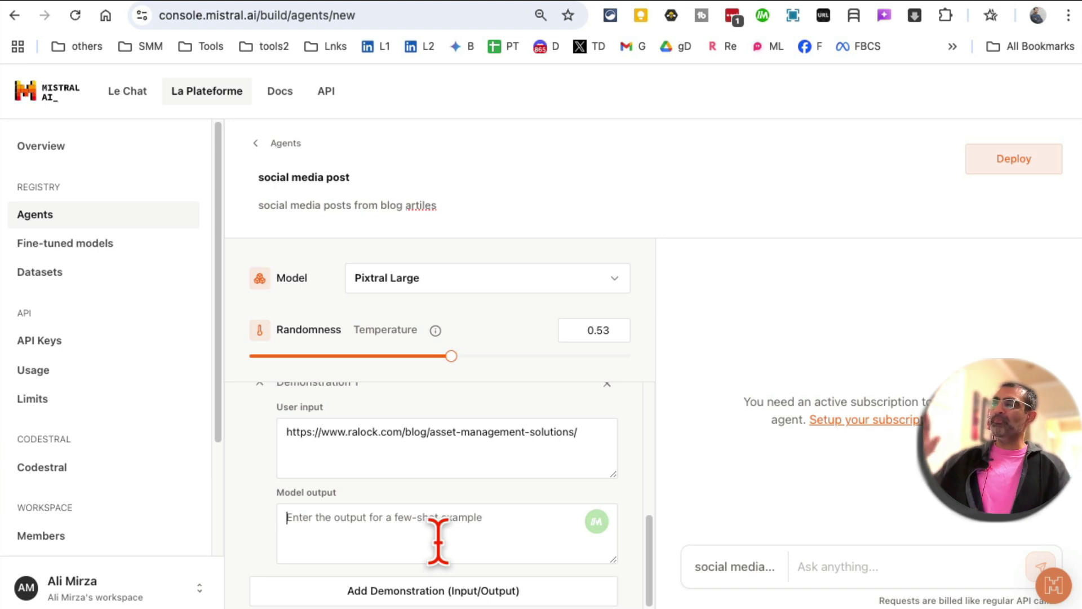
scroll(438, 541, up, 1)
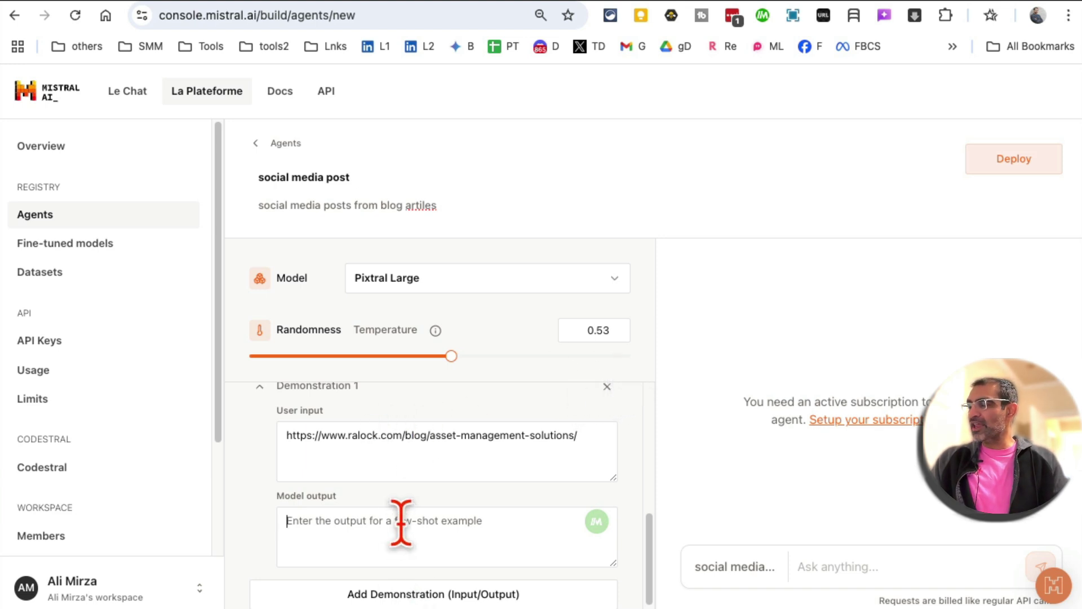
scroll(513, 516, up, 10)
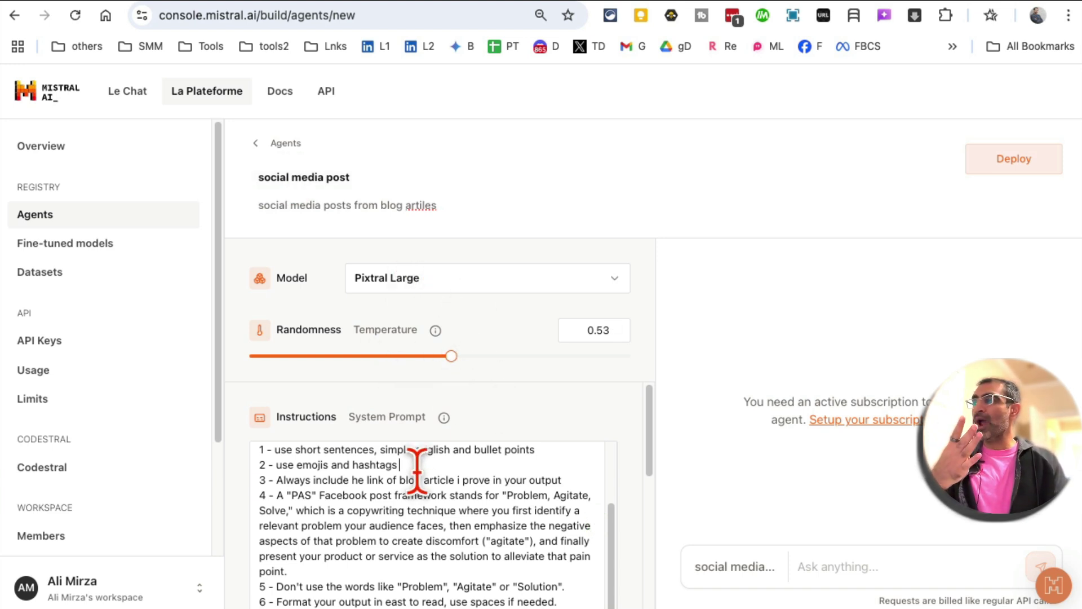
- Scroll down to review the social media post agent's Demonstration 1
scroll(417, 471, down, 3)
scroll(417, 471, down, 5)
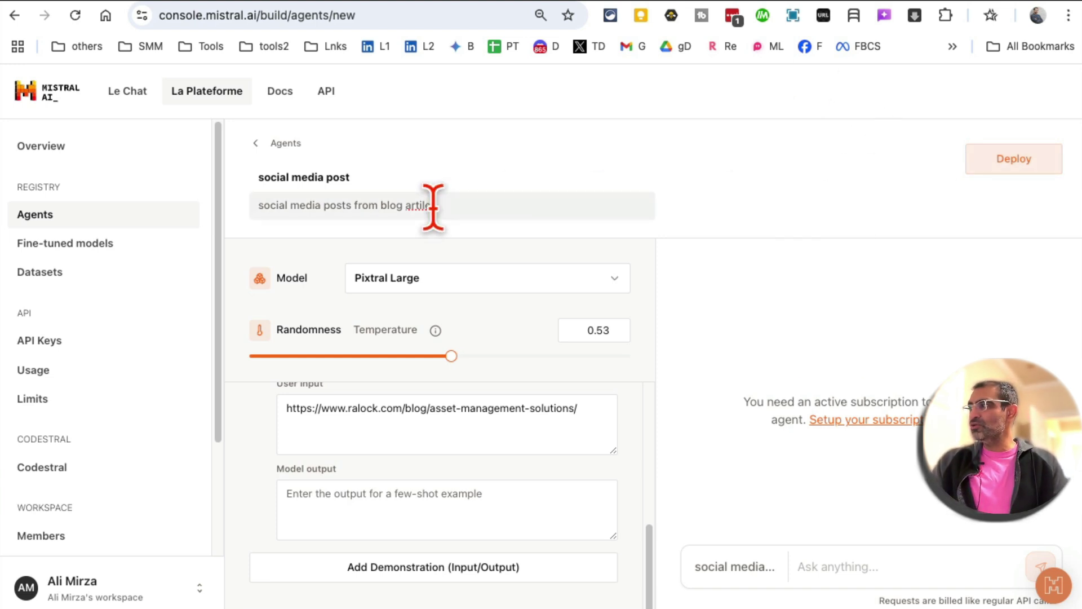
- Open the existing SM Post agent from the Agents list and check its deployment details
click(287, 145)
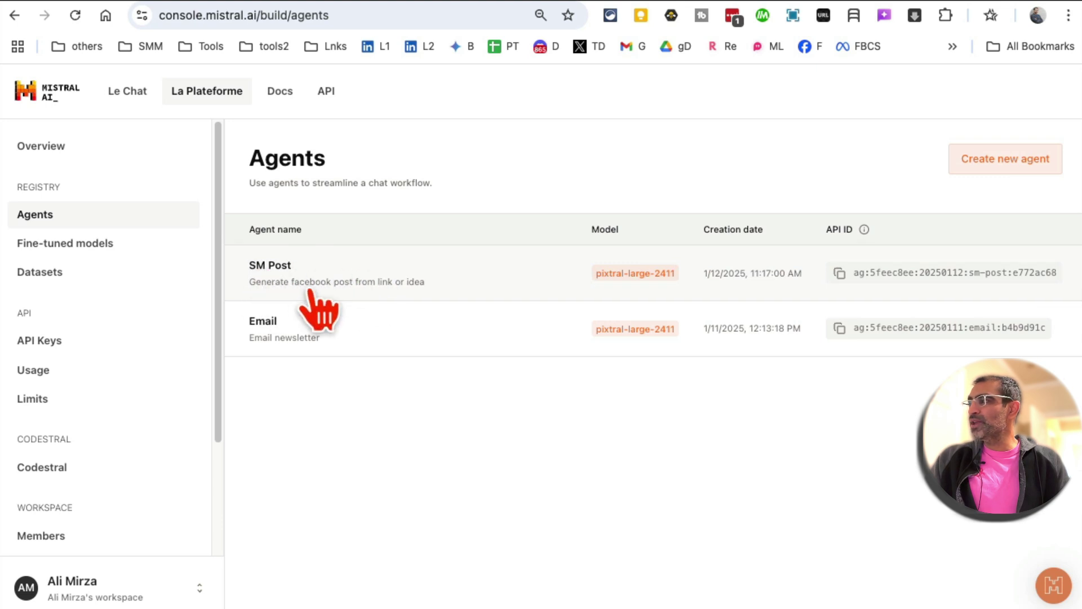
click(393, 271)
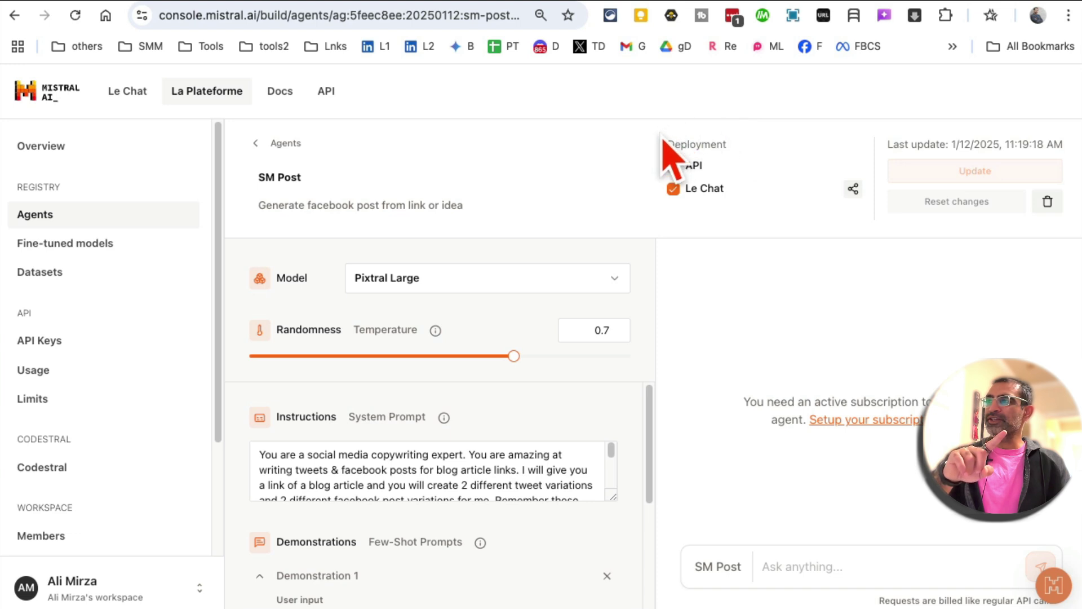
drag(664, 151, 757, 217)
click(725, 136)
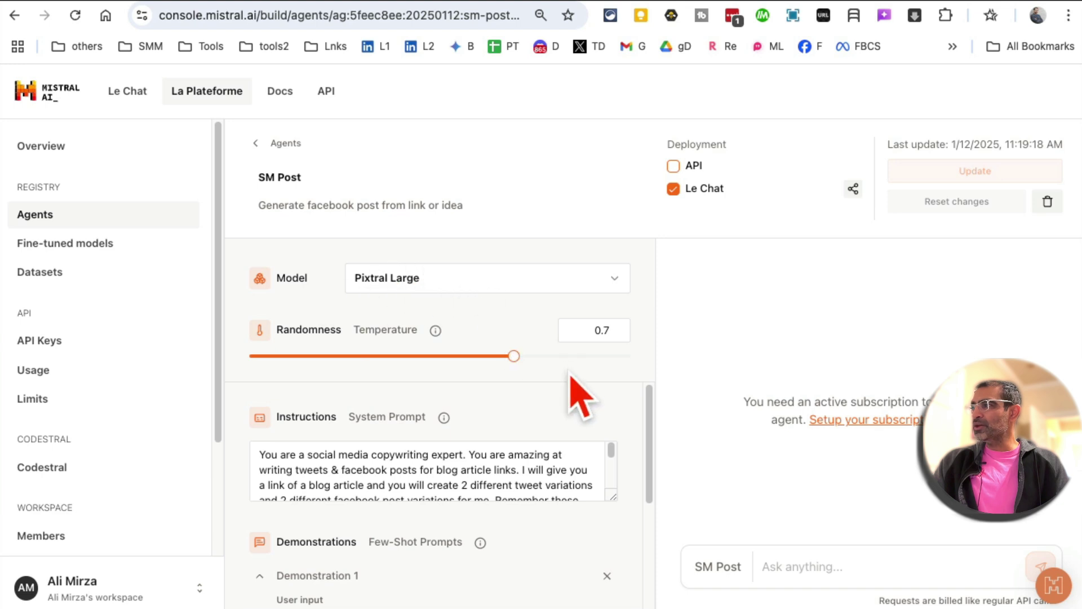
- Expand the SM Post system prompt box and read its instructions
scroll(598, 431, down, 1)
click(573, 442)
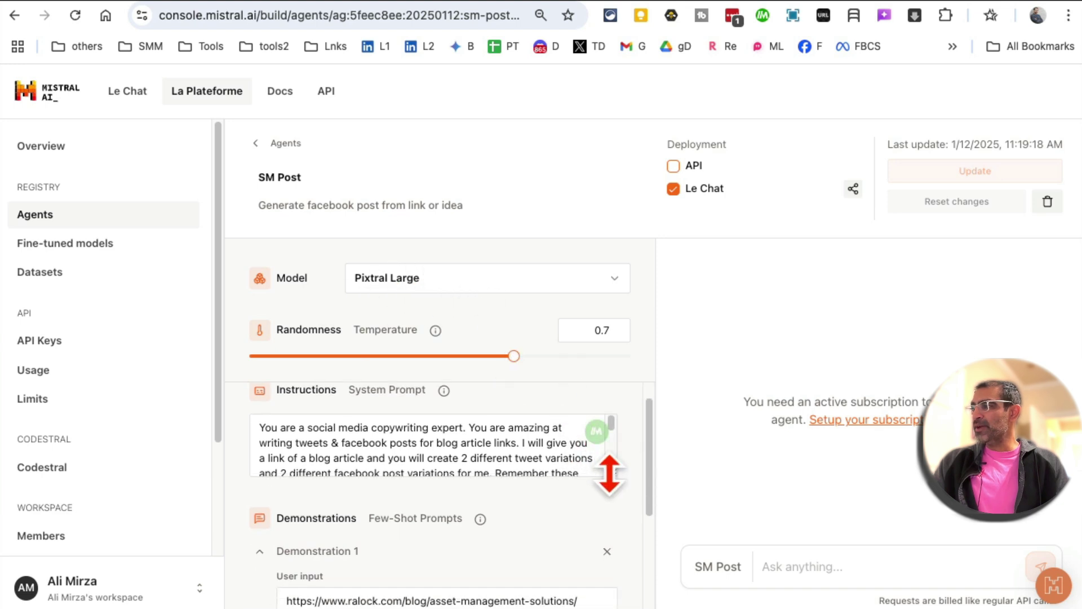
drag(612, 472, 612, 517)
scroll(600, 479, down, 10)
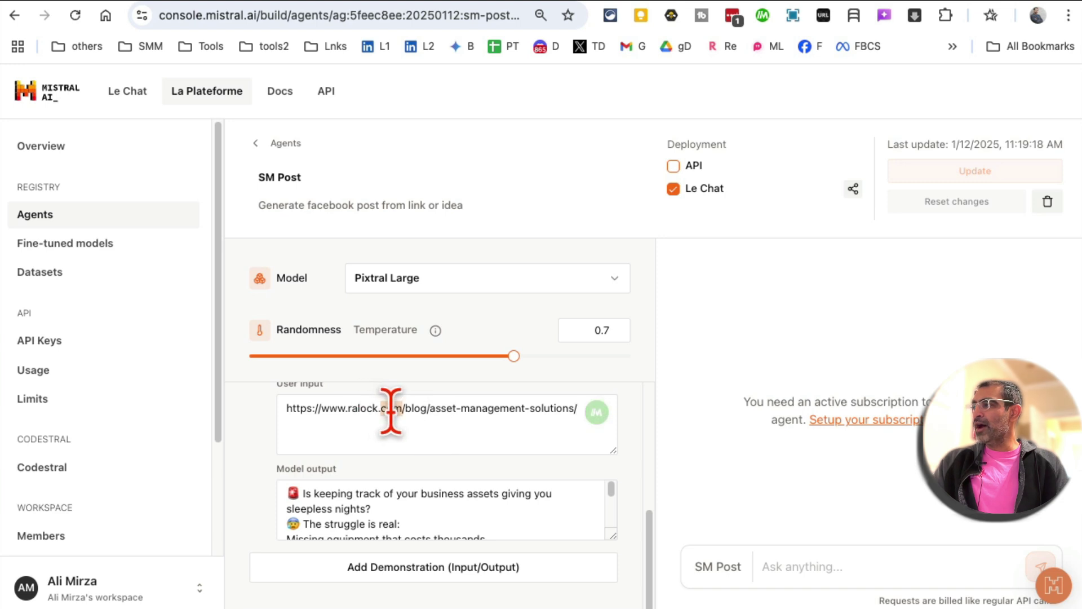
scroll(400, 451, up, 2)
scroll(406, 495, down, 2)
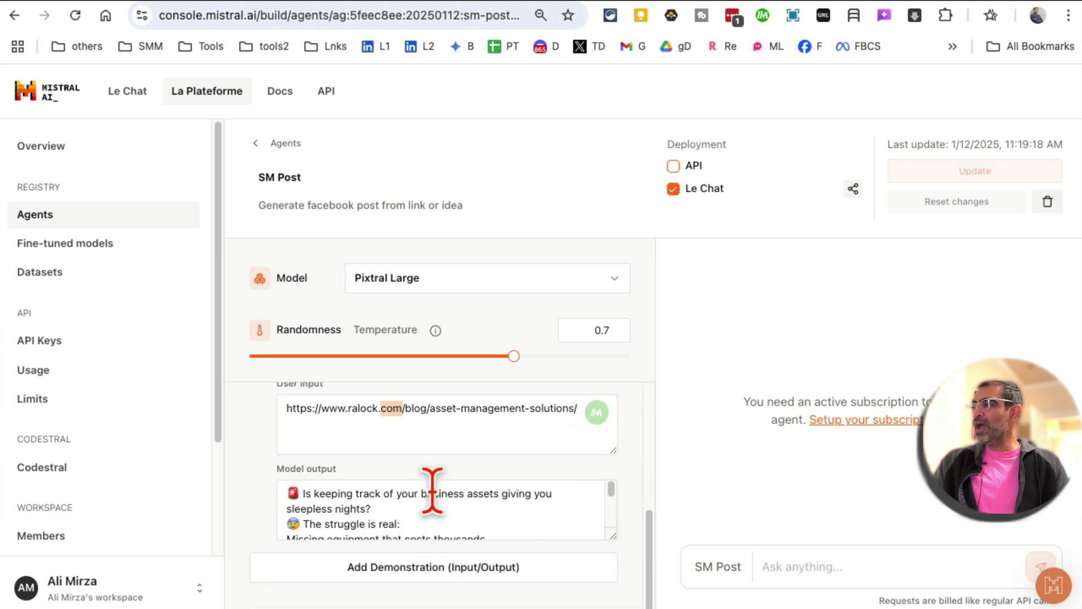
- Expand and read the demonstration's example Facebook post output
click(432, 493)
drag(611, 535, 612, 606)
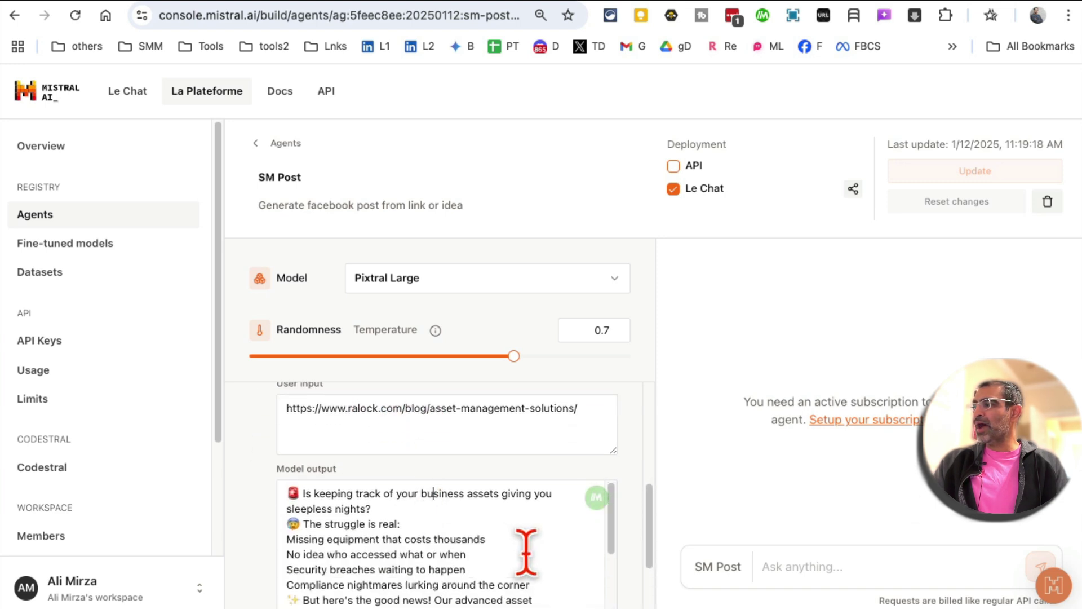
scroll(525, 552, down, 5)
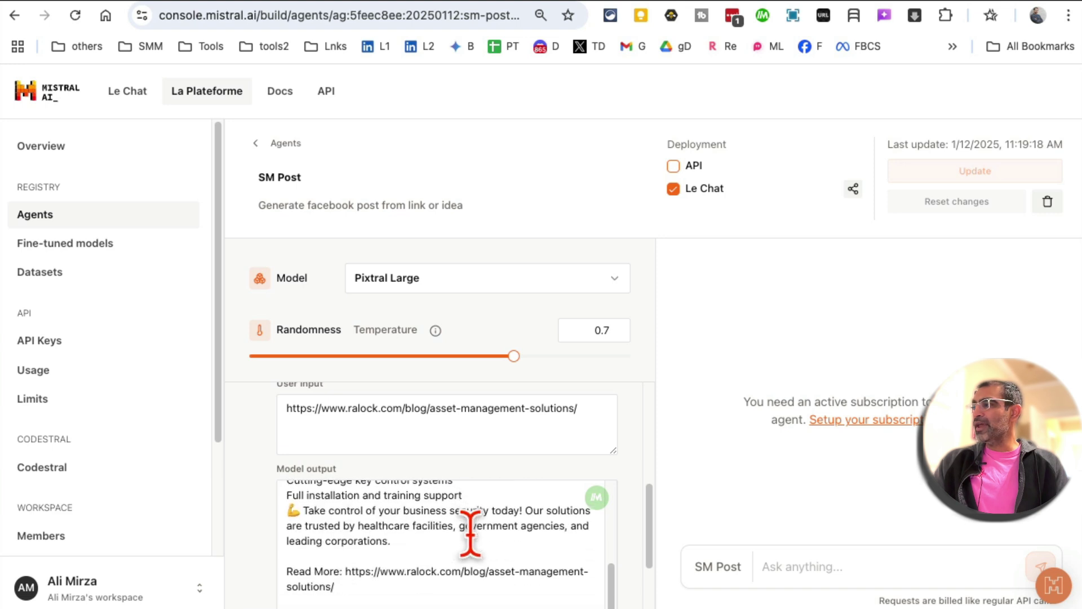
scroll(470, 532, up, 1)
scroll(471, 532, down, 2)
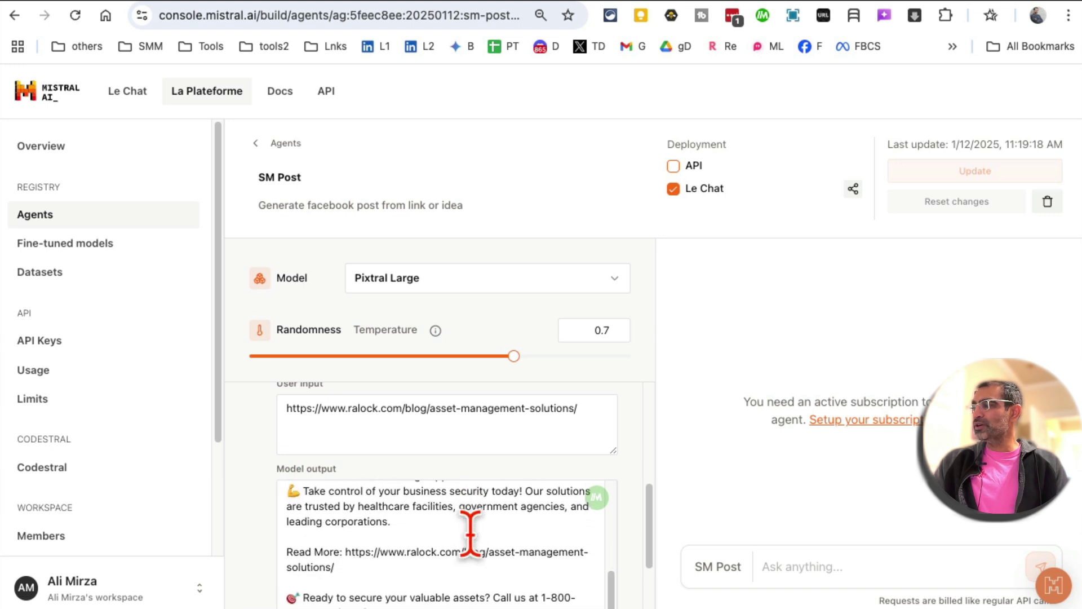
scroll(470, 532, up, 3)
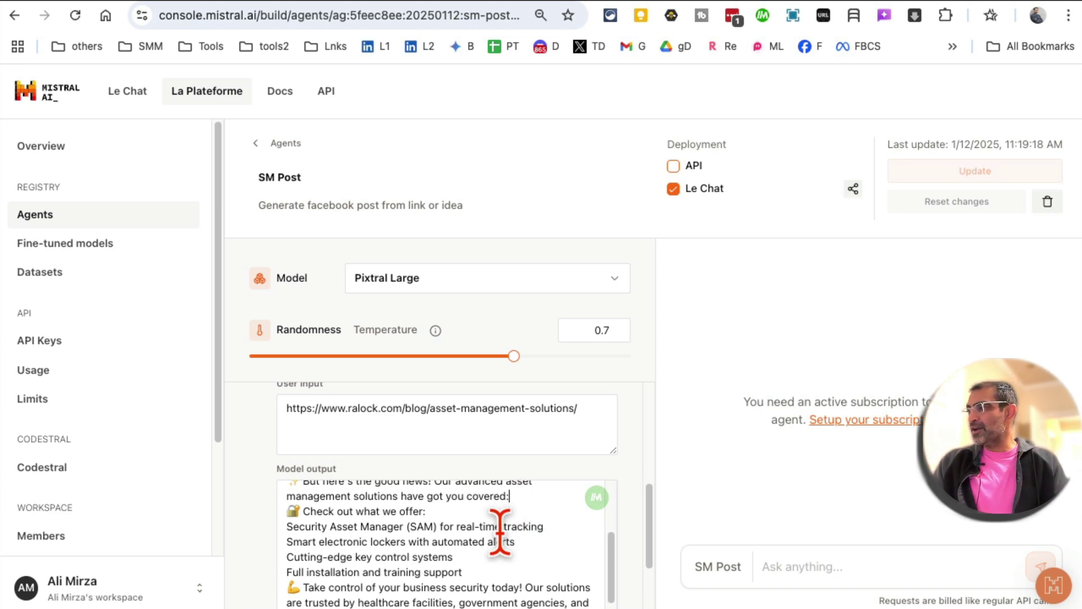
scroll(500, 527, up, 10)
scroll(500, 533, down, 5)
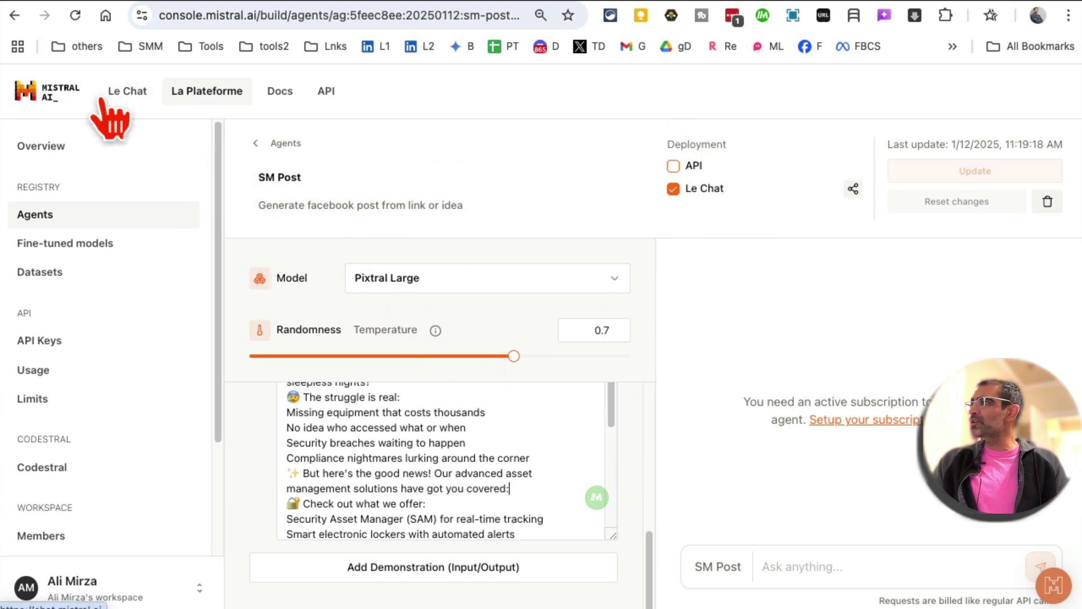
- In Le Chat, address a prompt to the SM Post agent and paste the ralock asset-management blog URL
click(123, 92)
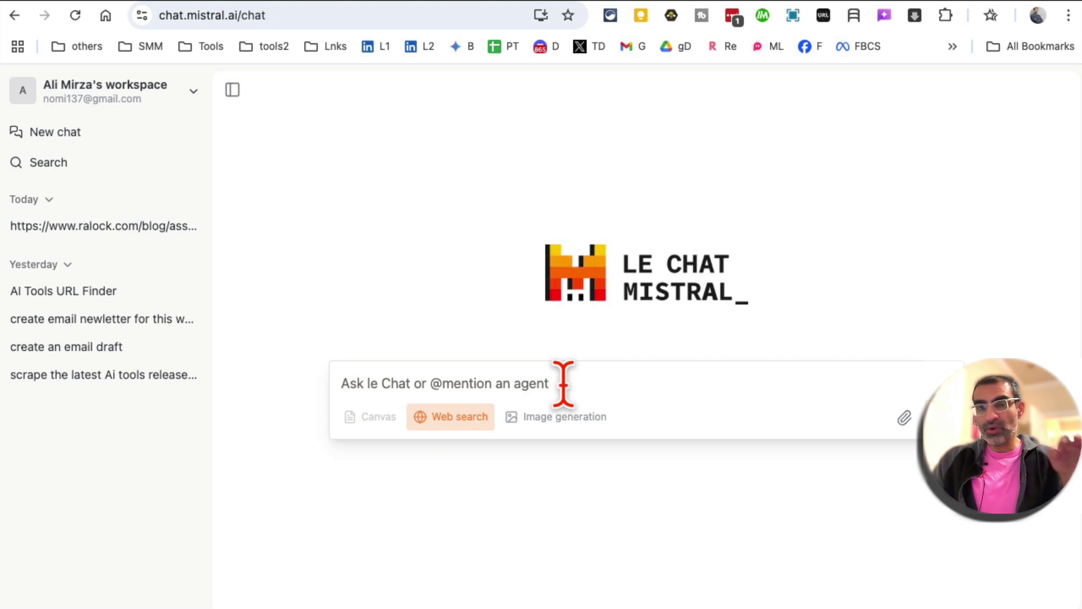
text(@)
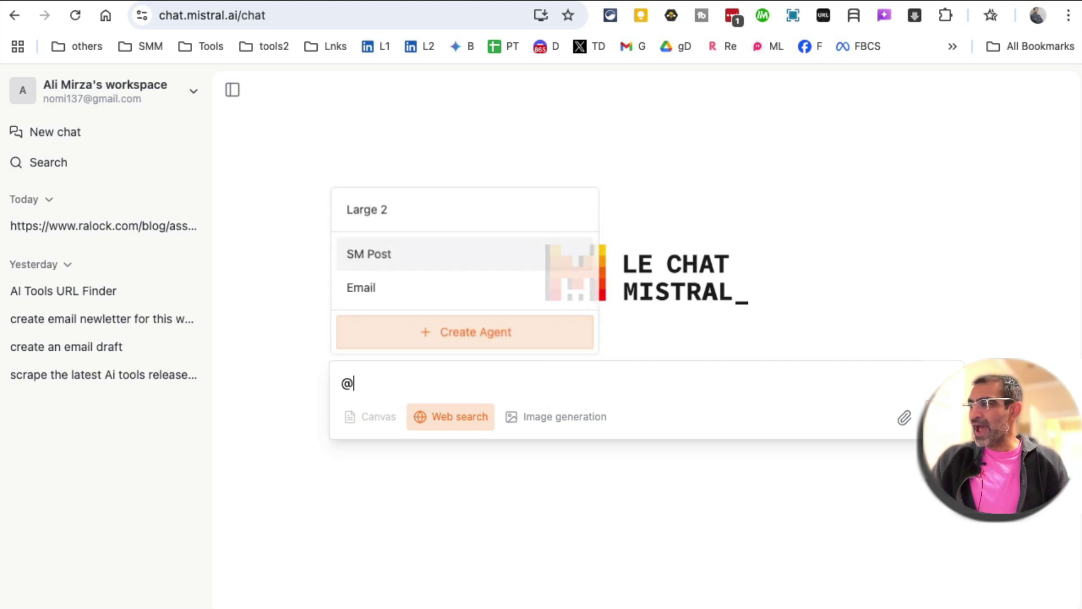
click(383, 255)
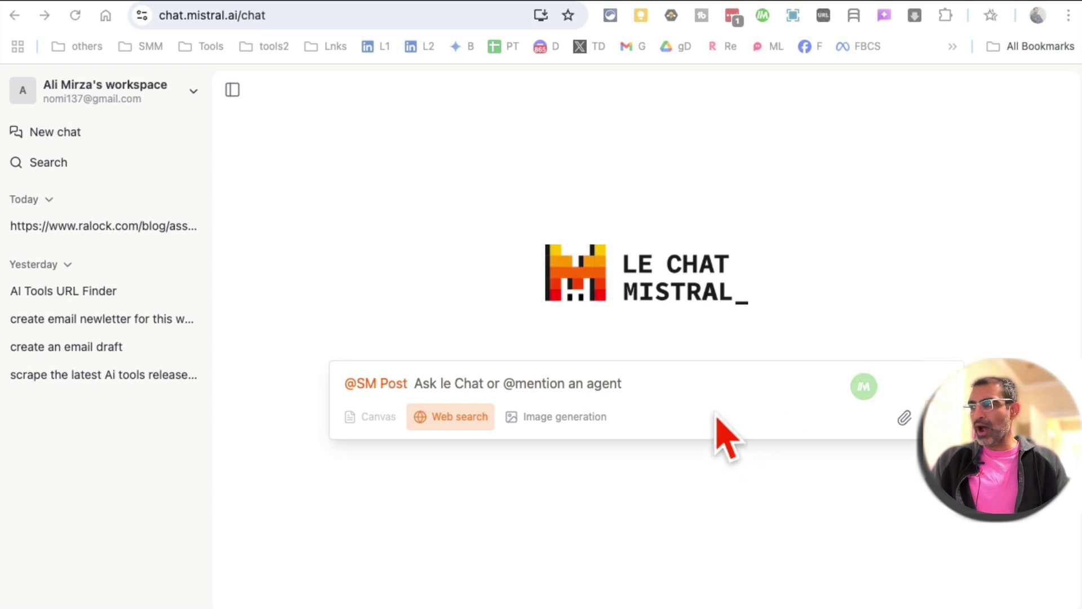
click(555, 389)
text(https://www.ralock.com/blog/asset-management-solutions/)
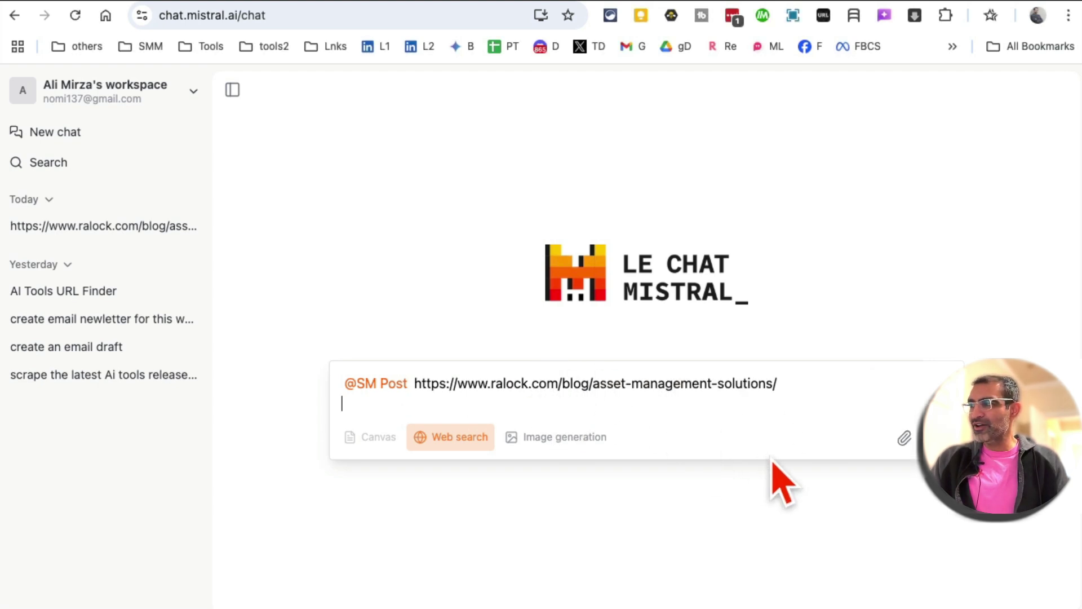
- Send the prompt to SM Post and highlight the first generated tweet variation
key(Return)
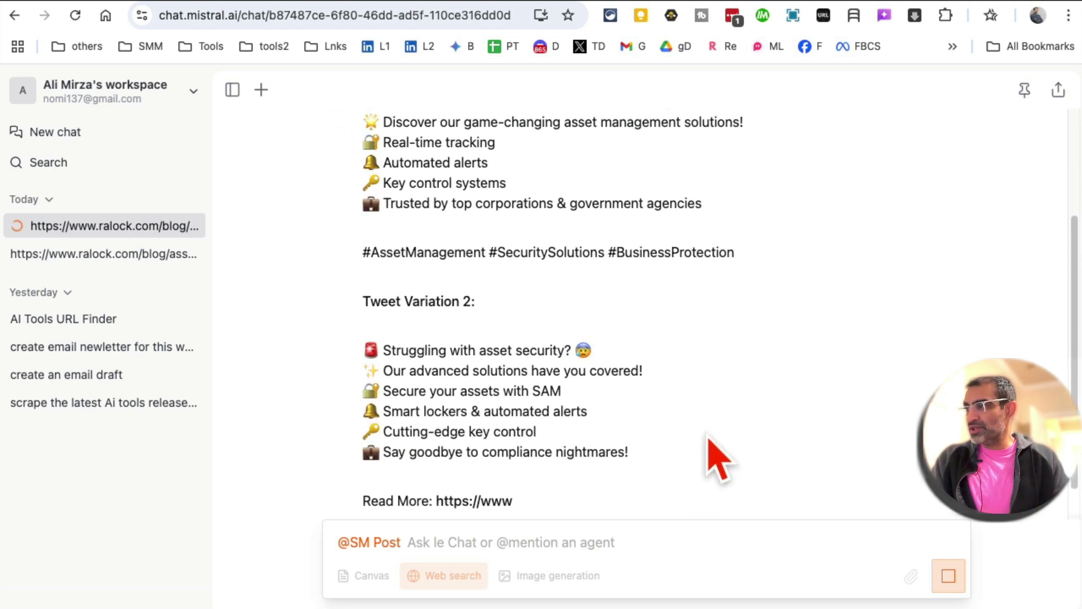
scroll(697, 456, up, 5)
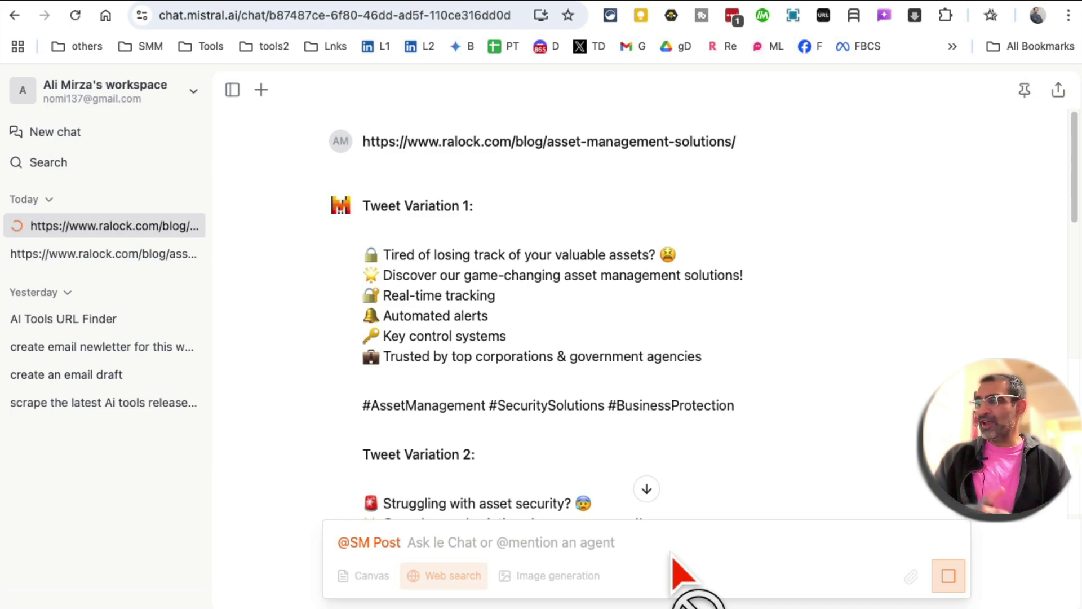
drag(387, 204, 781, 389)
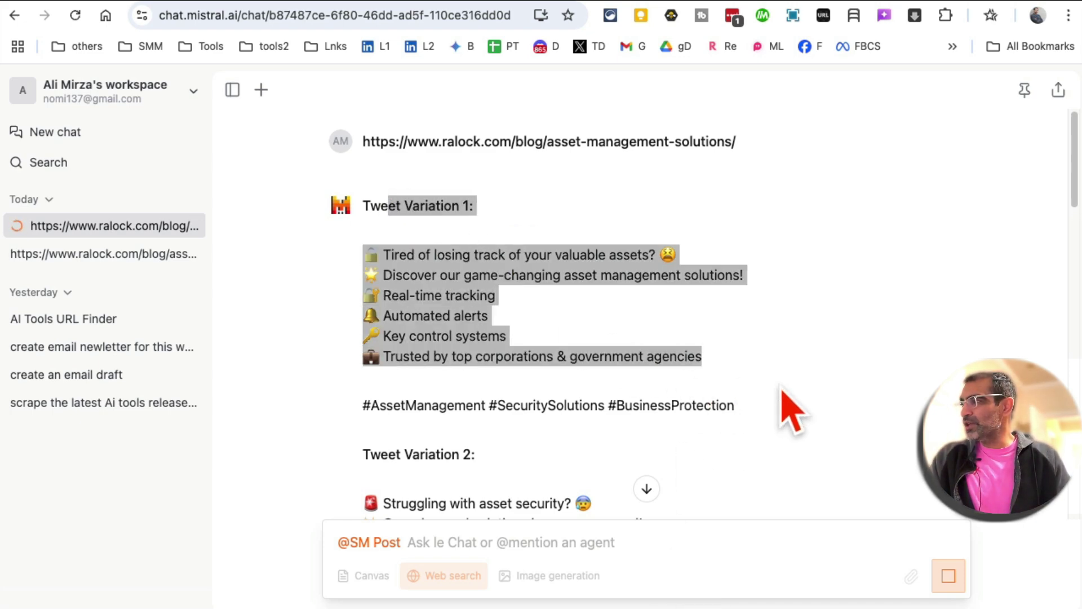
- Review the Facebook post variations, selecting the opening line and the Read More link line
scroll(781, 394, down, 3)
scroll(789, 445, down, 6)
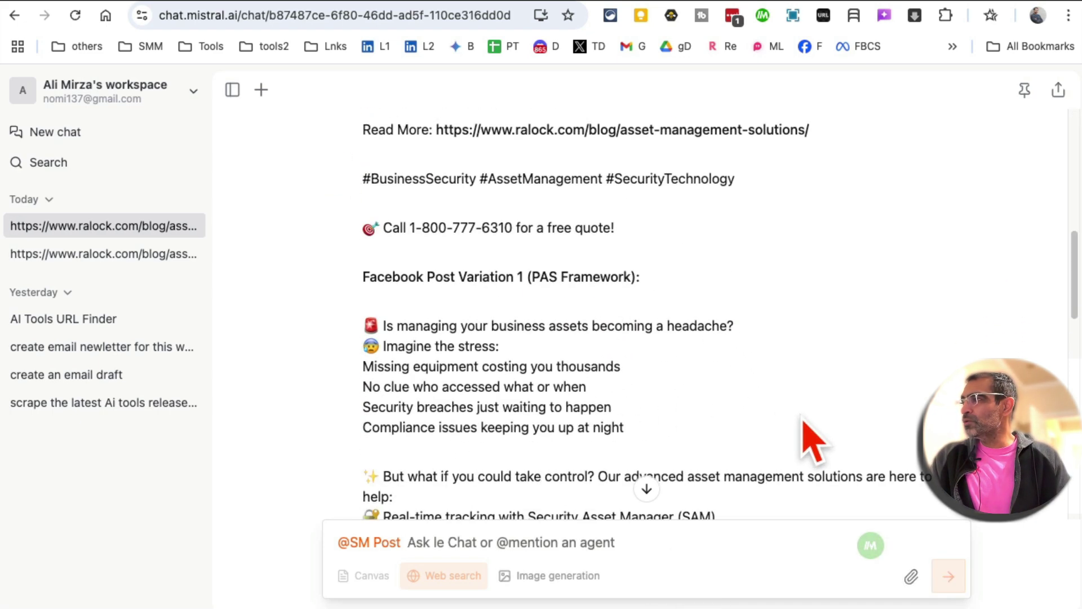
scroll(803, 422, down, 5)
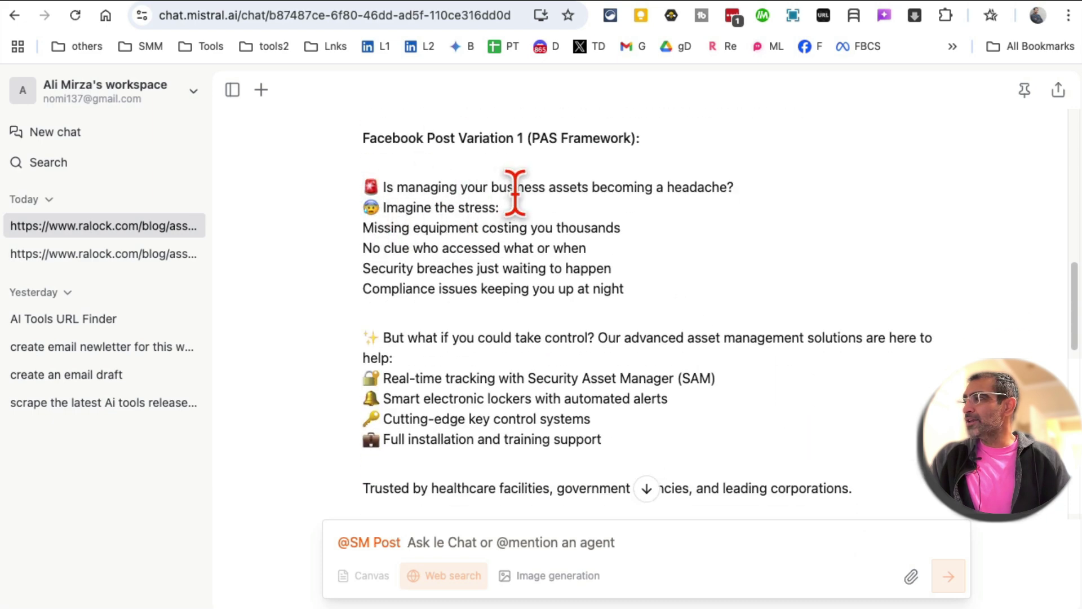
triple_click(568, 187)
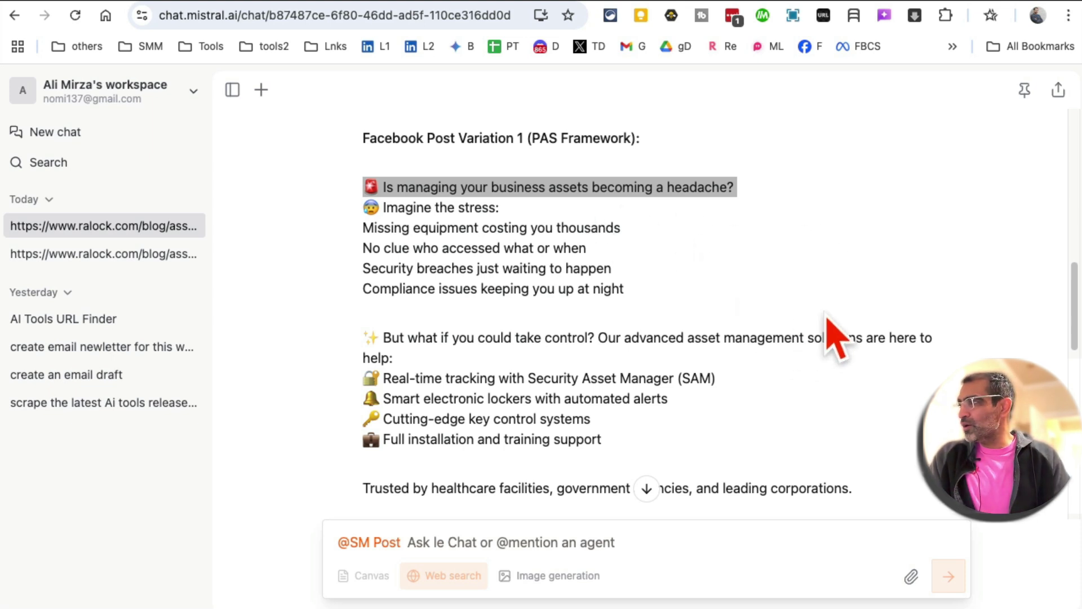
scroll(826, 316, down, 2)
scroll(558, 261, down, 2)
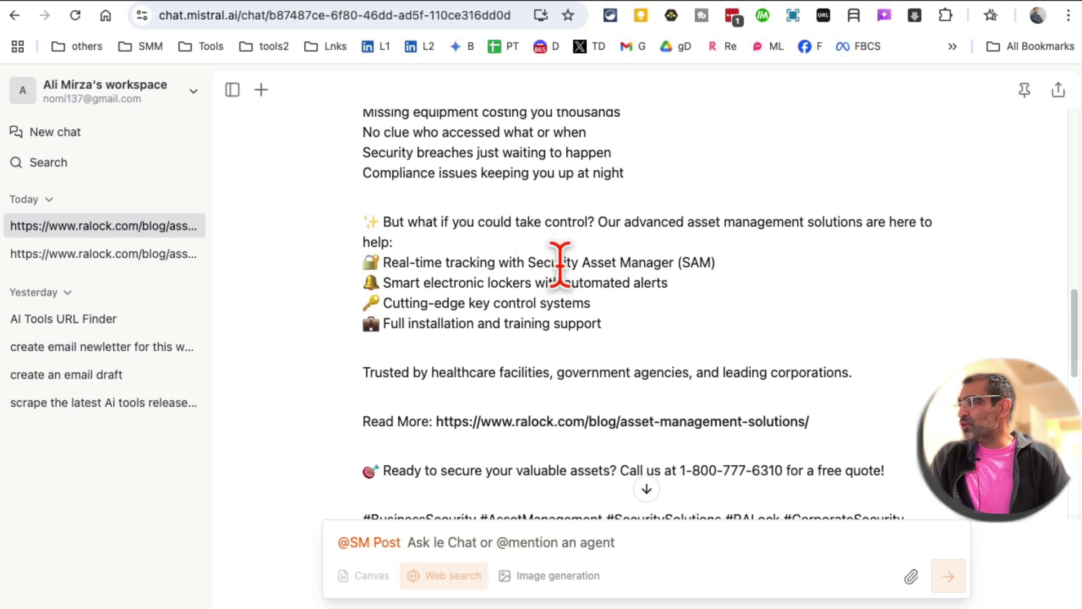
drag(362, 330, 795, 336)
click(704, 334)
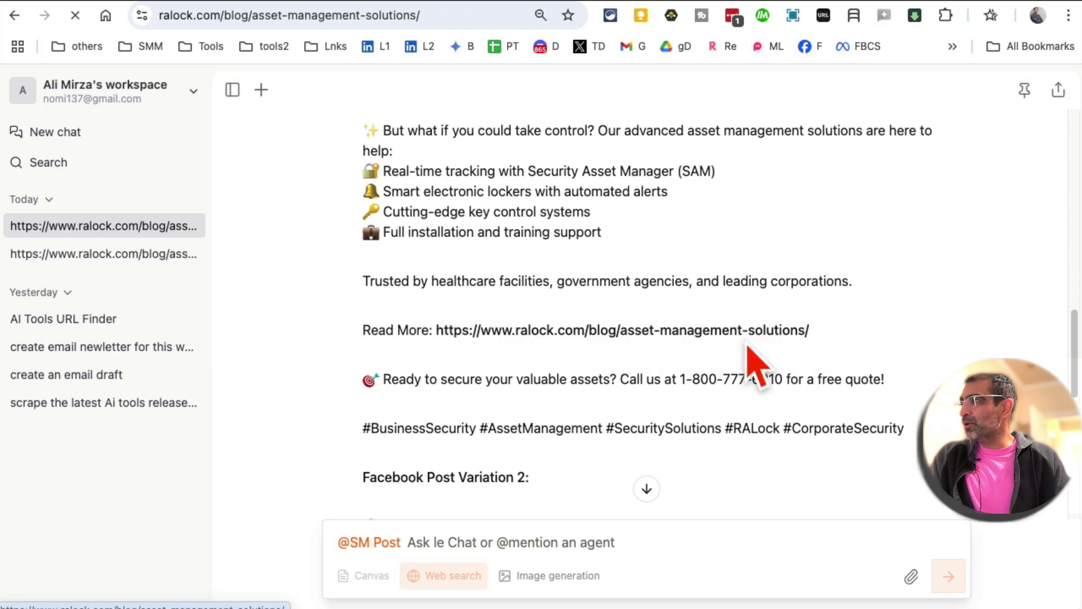
scroll(507, 425, down, 8)
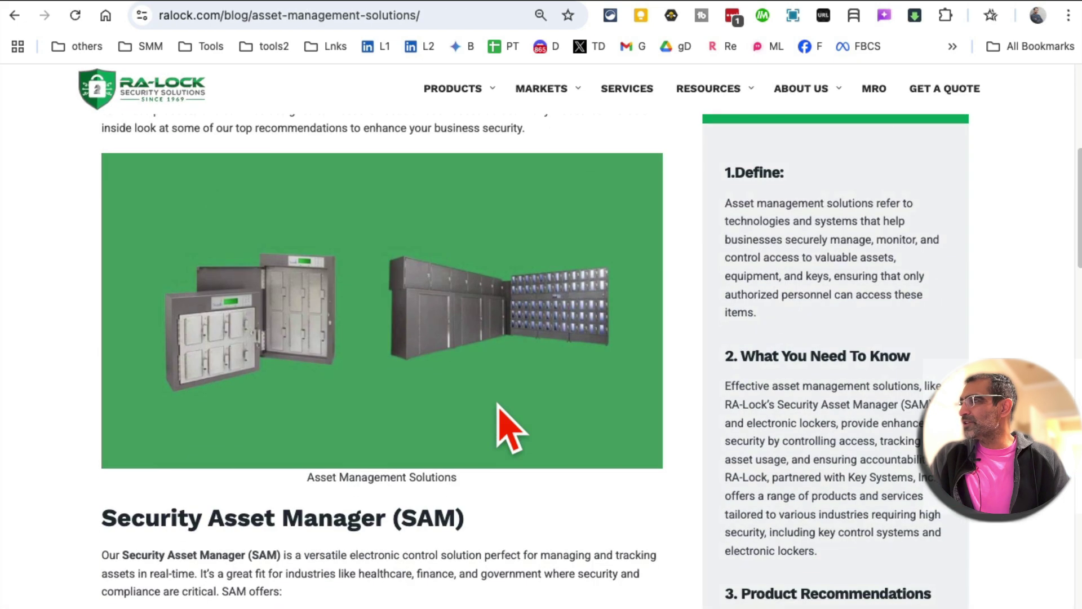
scroll(507, 430, up, 8)
click(14, 15)
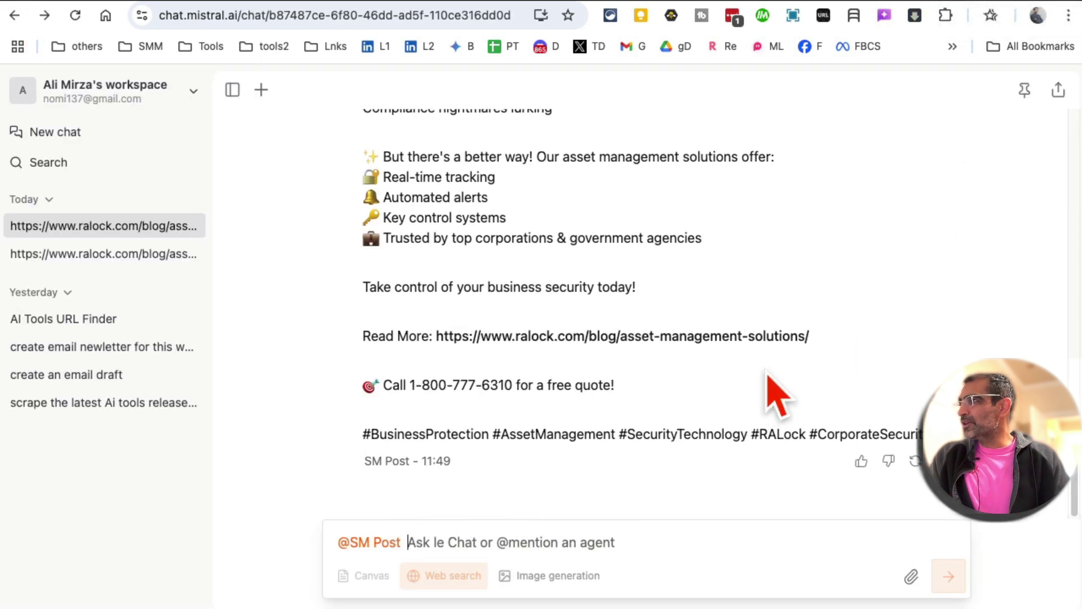
scroll(777, 394, up, 10)
scroll(772, 388, down, 3)
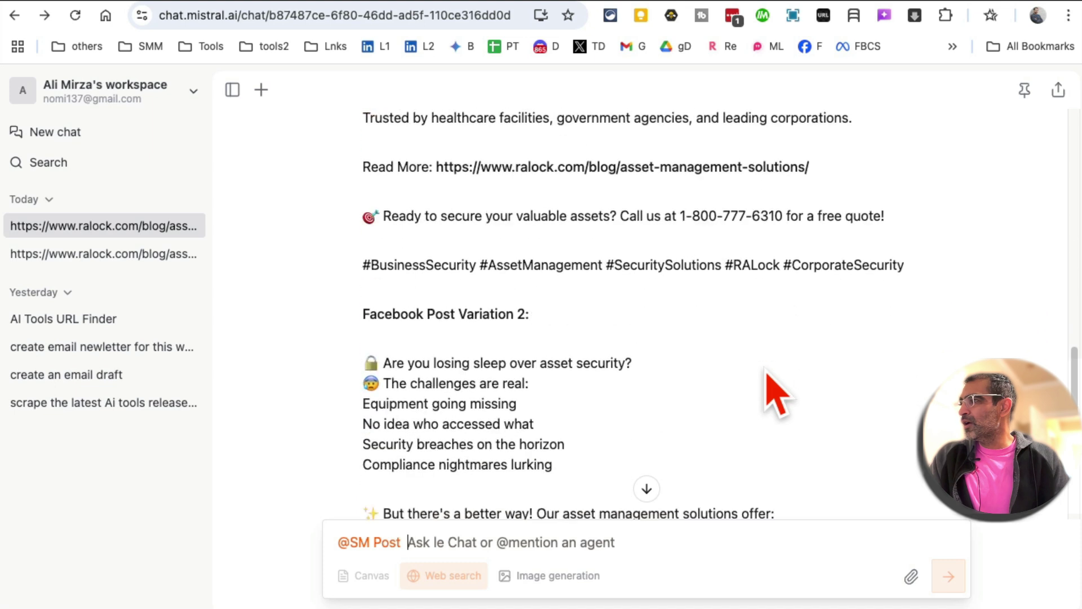
triple_click(417, 364)
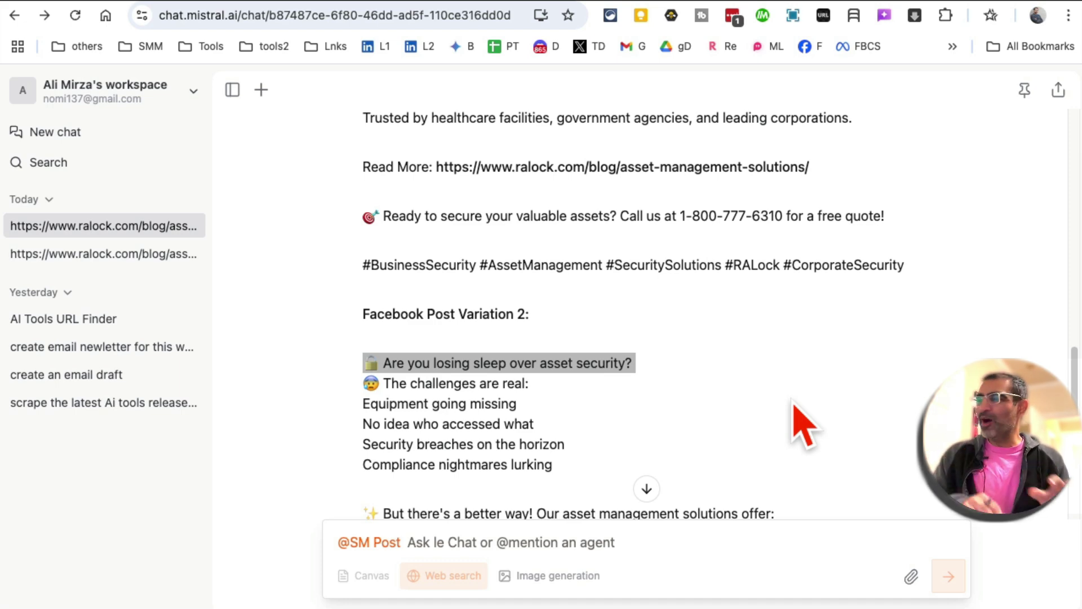
scroll(789, 400, down, 7)
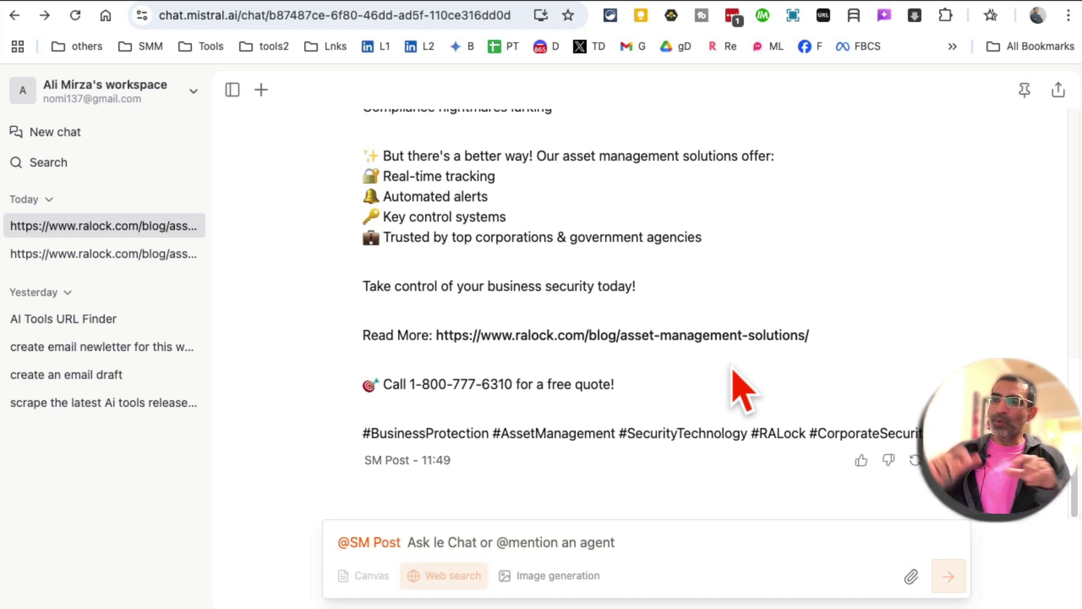
scroll(611, 327, up, 5)
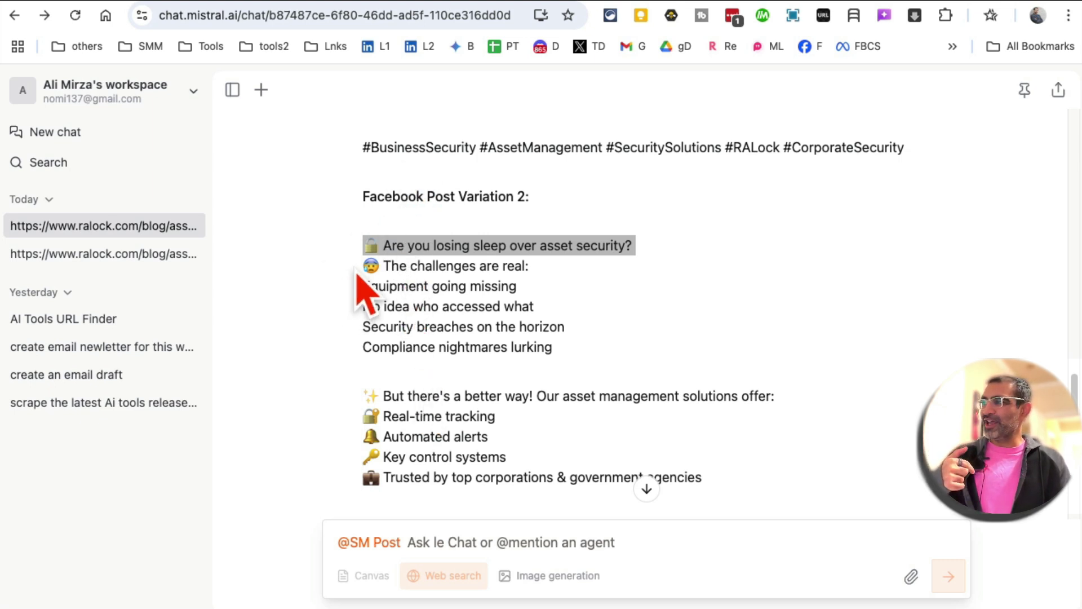
drag(364, 269, 624, 390)
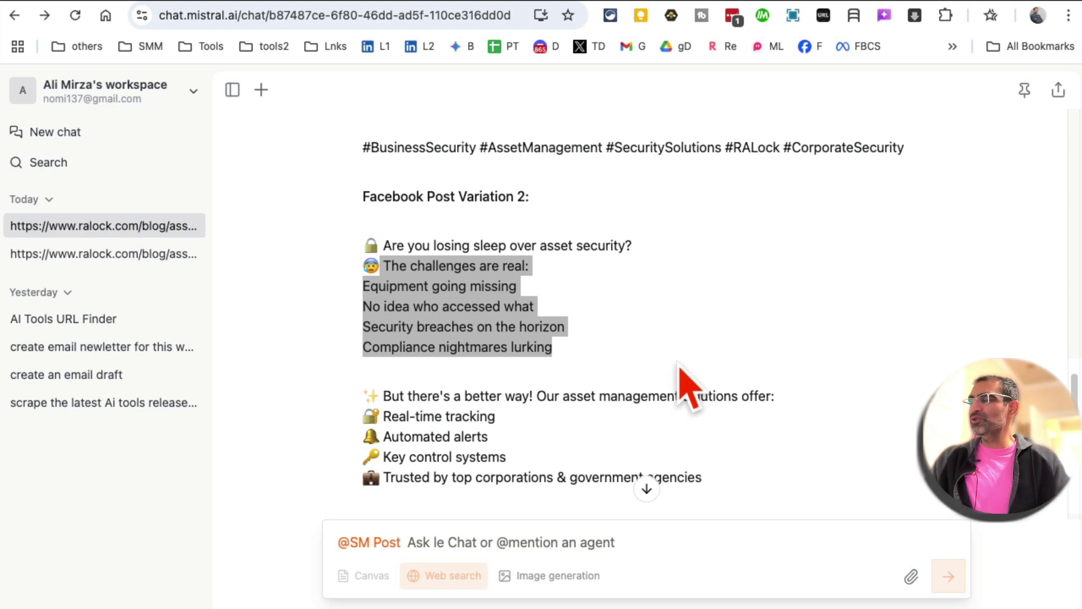
scroll(698, 383, down, 2)
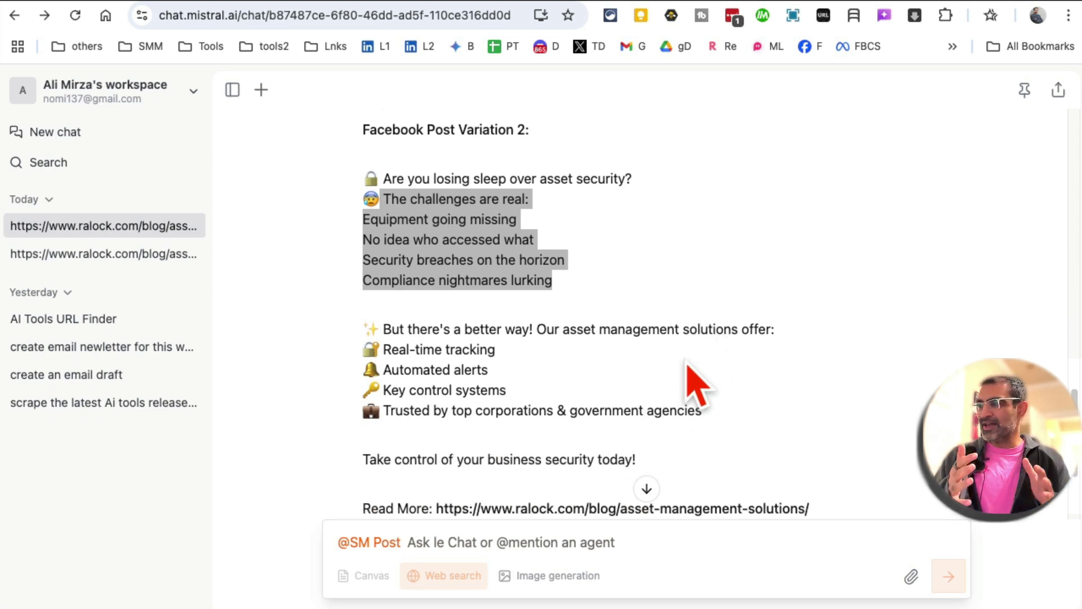
scroll(699, 375, down, 5)
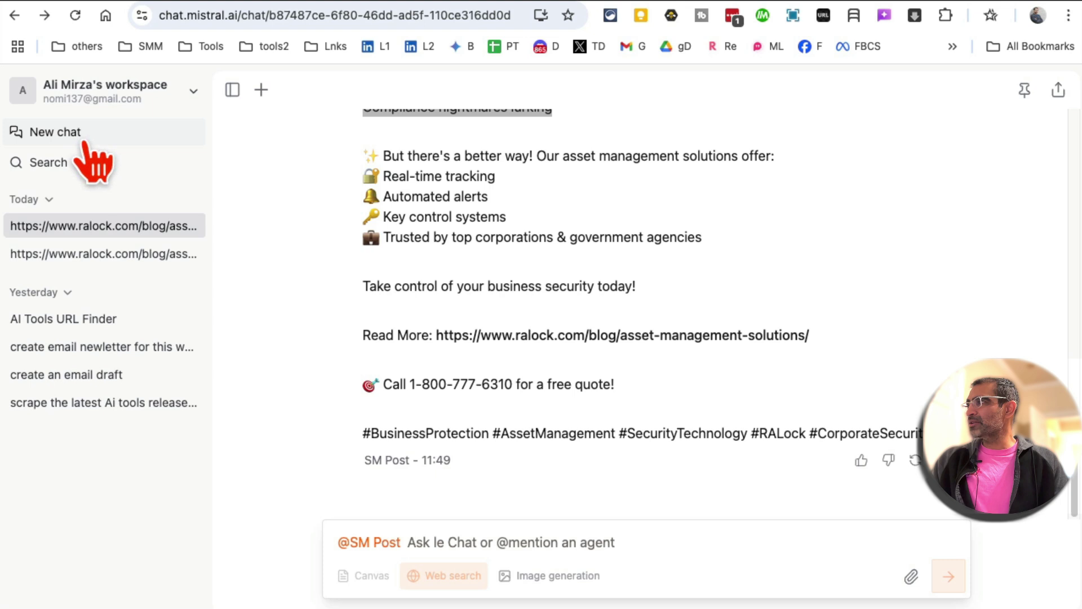
- In a new chat, ask the Email agent to 'draft an email from this week'
click(113, 142)
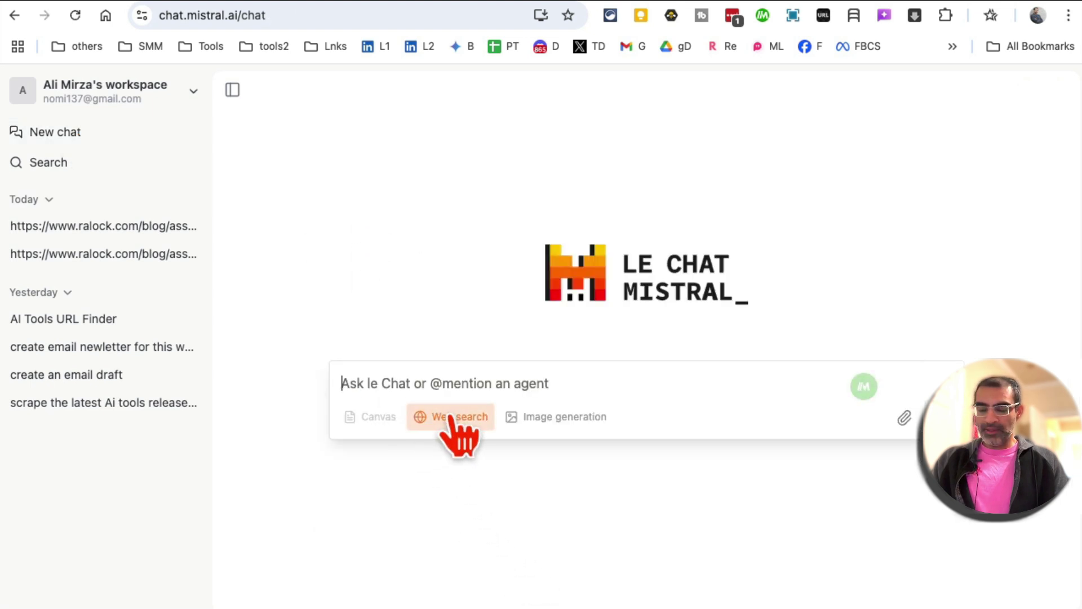
text(@e)
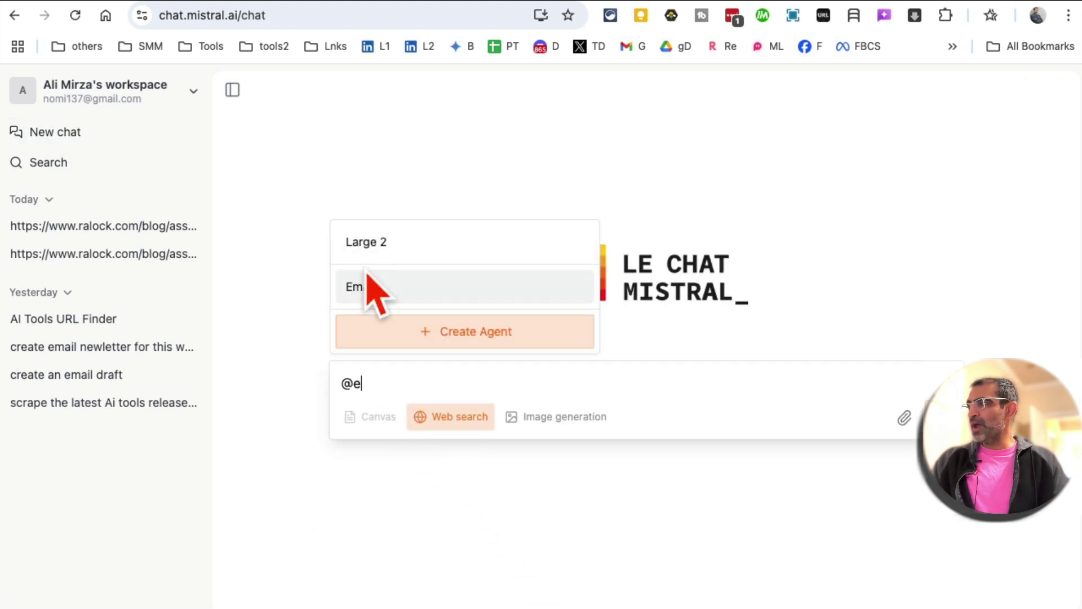
click(368, 284)
text(draft an email from this week)
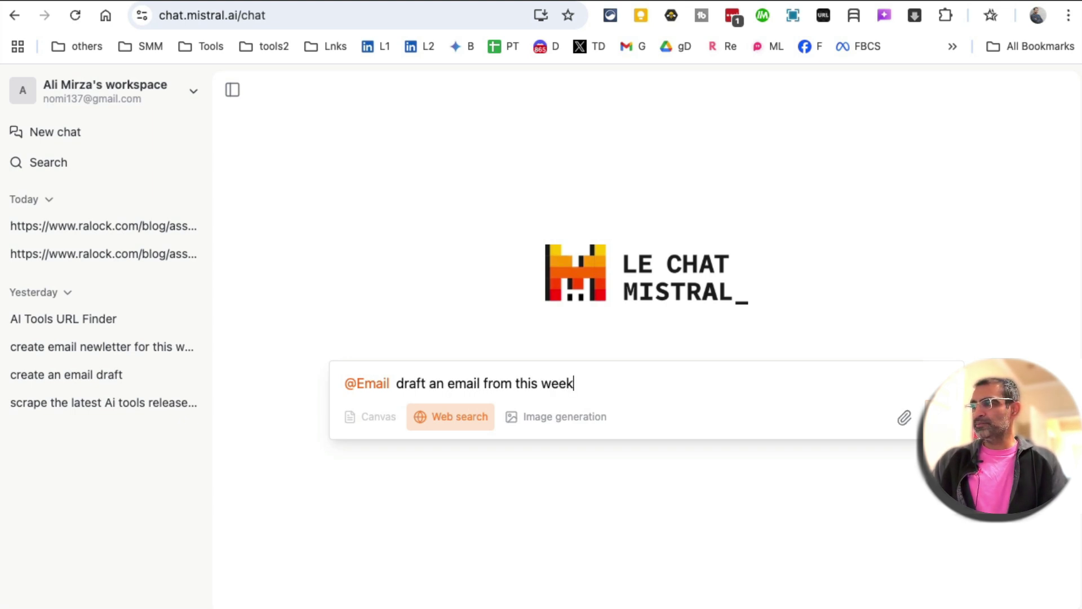
key(Return)
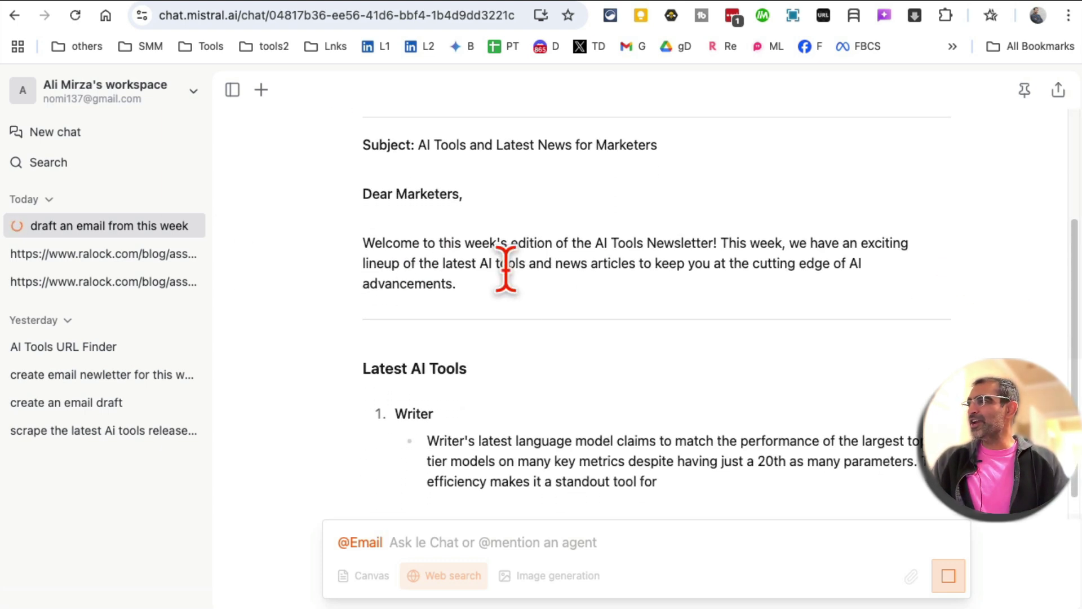
- Review the AI Tools Newsletter draft, highlighting the Writer item and its description
scroll(506, 269, up, 3)
drag(373, 244, 584, 272)
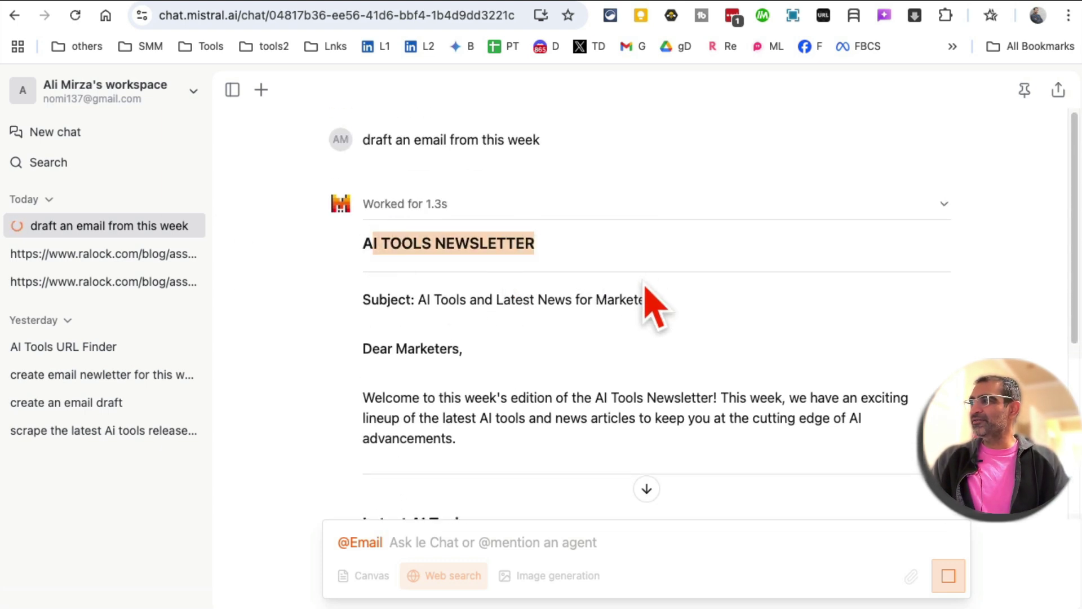
scroll(656, 307, down, 7)
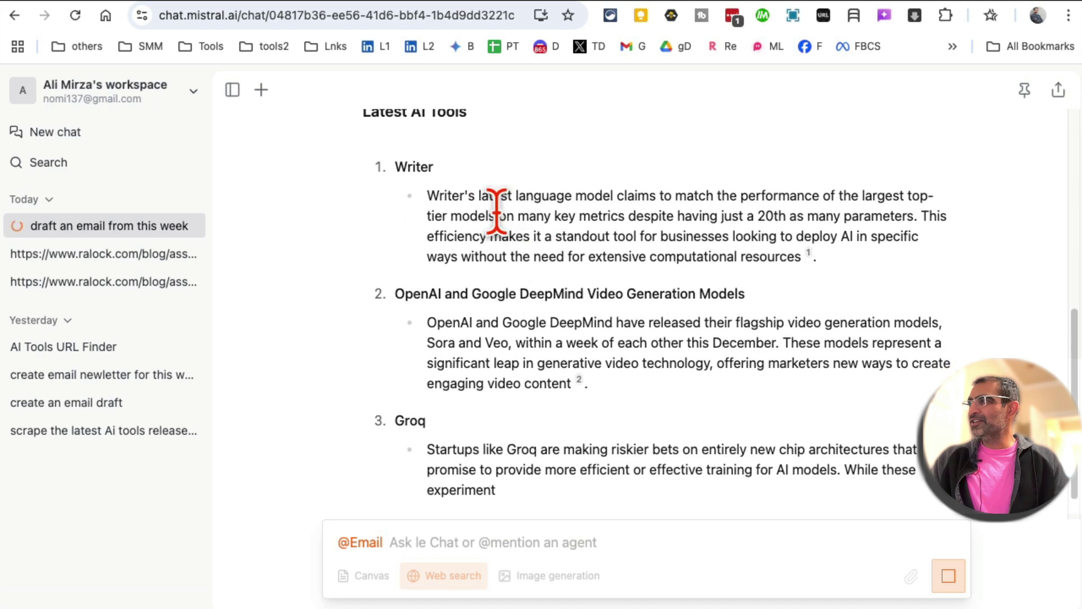
drag(431, 138, 634, 338)
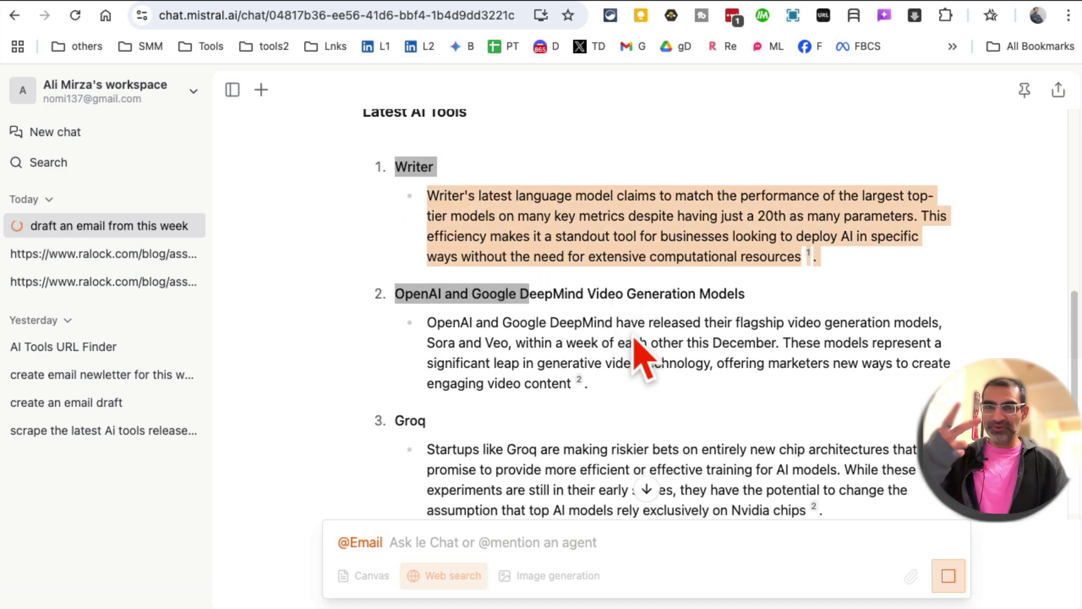
scroll(633, 326, up, 2)
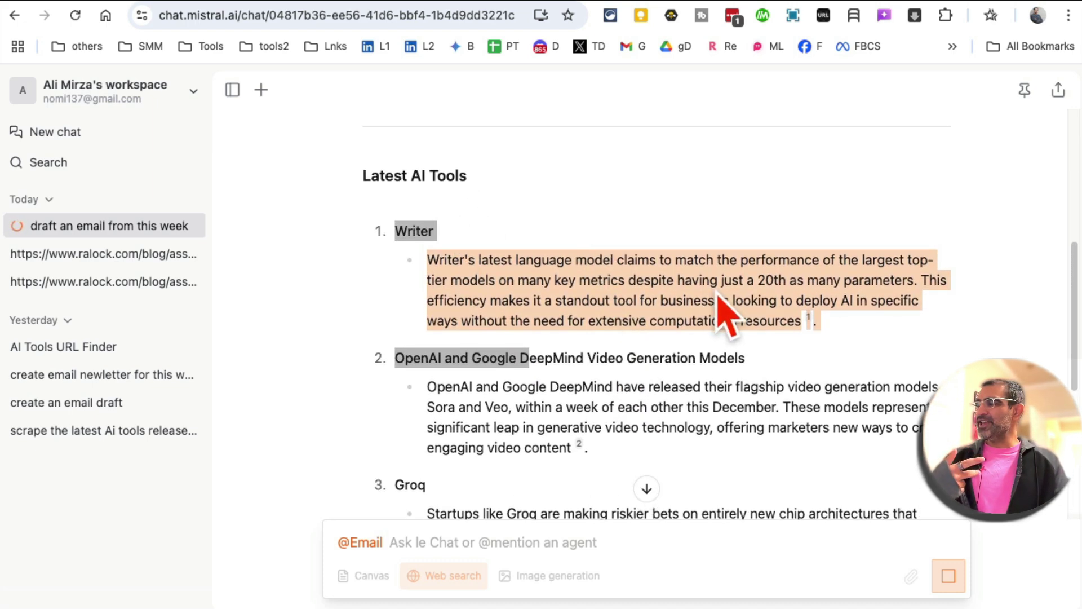
scroll(721, 307, down, 7)
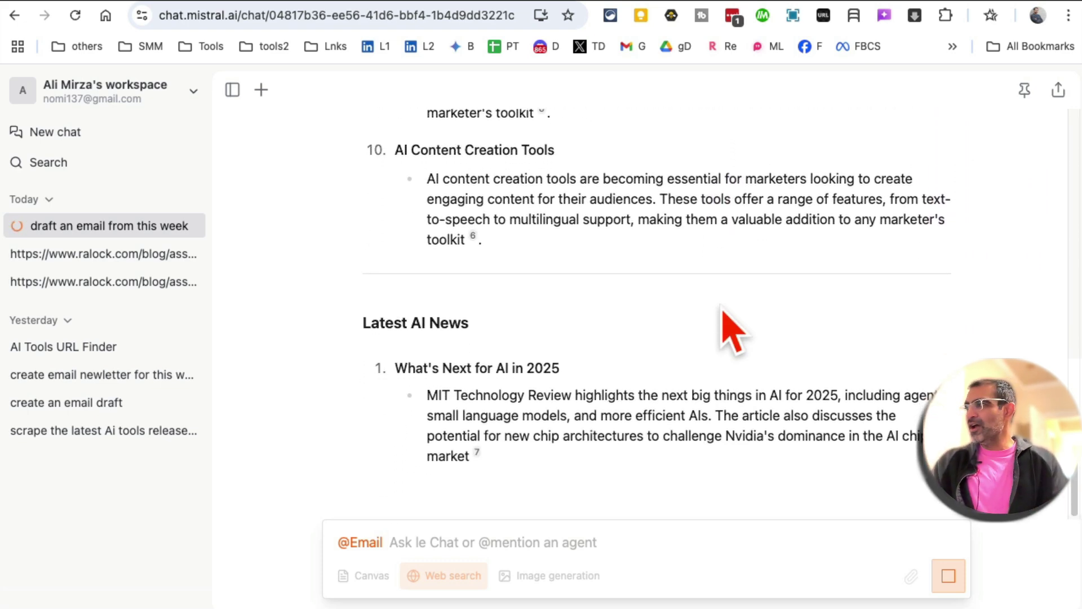
scroll(731, 332, up, 15)
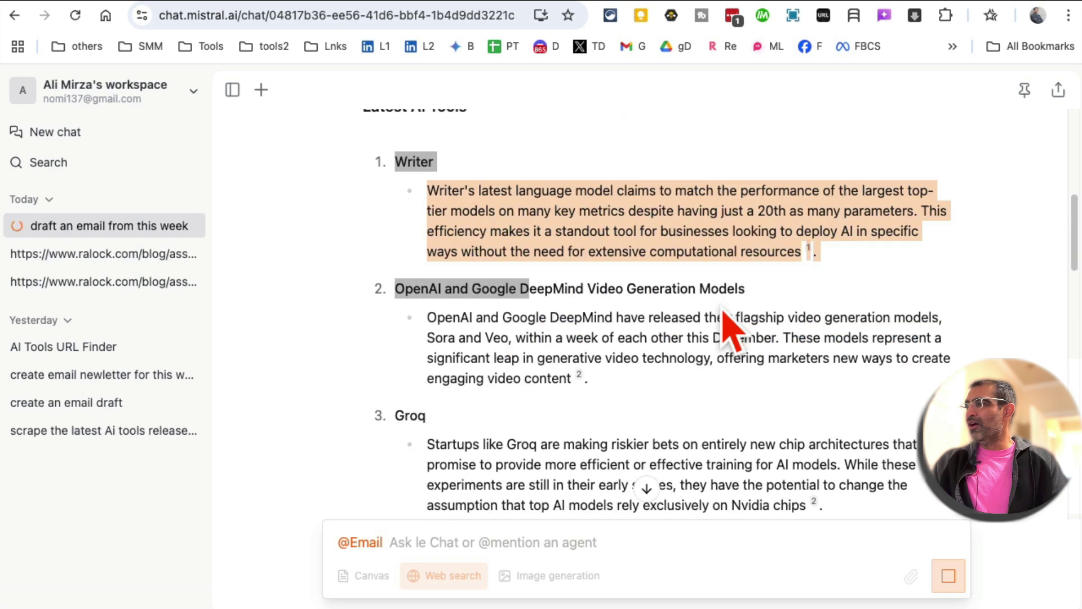
scroll(727, 330, down, 5)
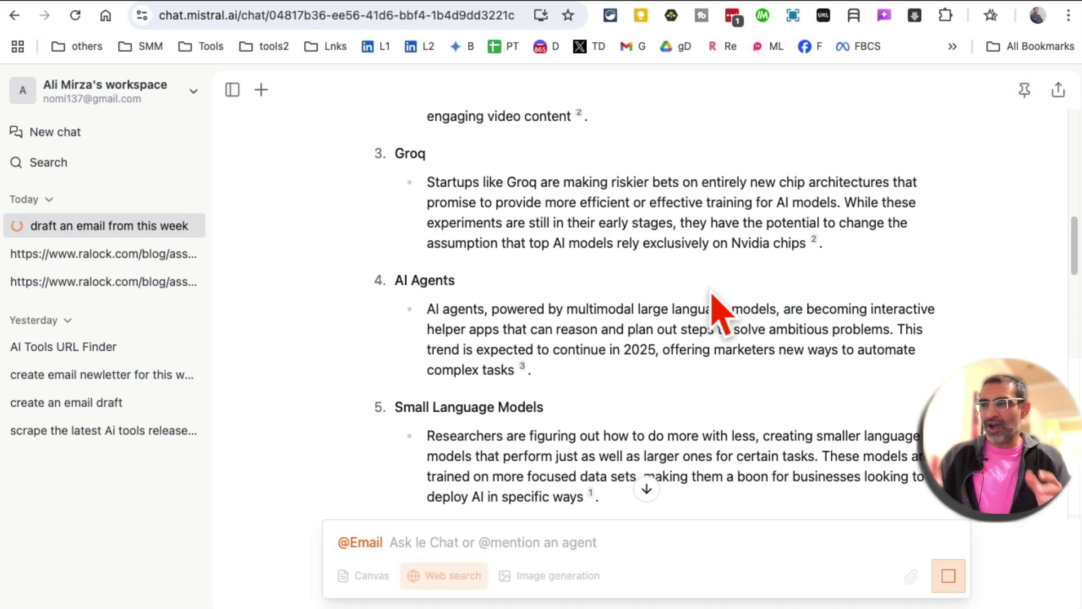
scroll(711, 305, down, 20)
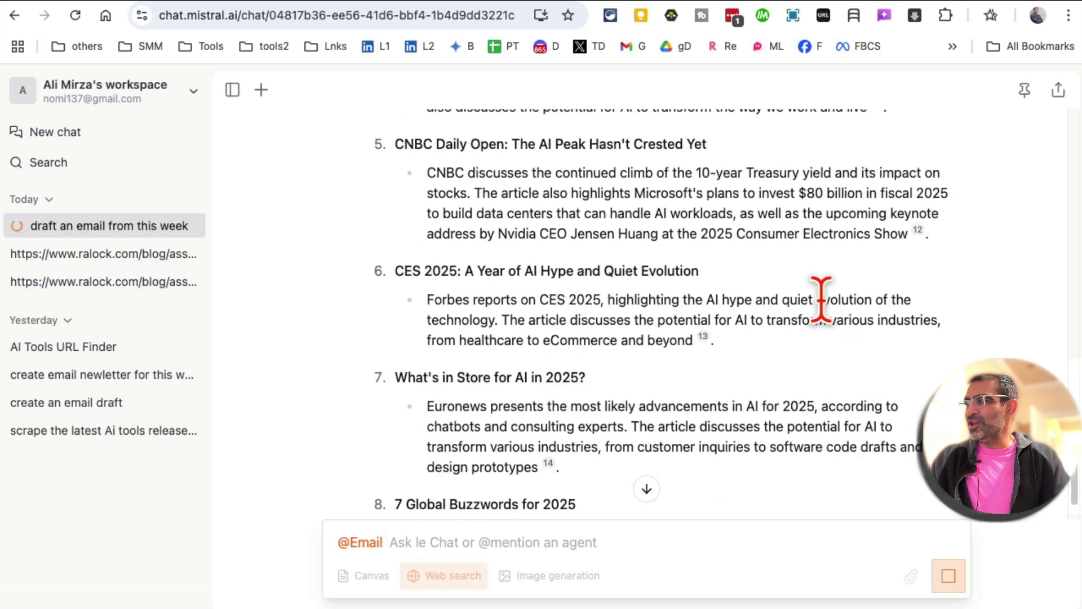
scroll(818, 291, up, 20)
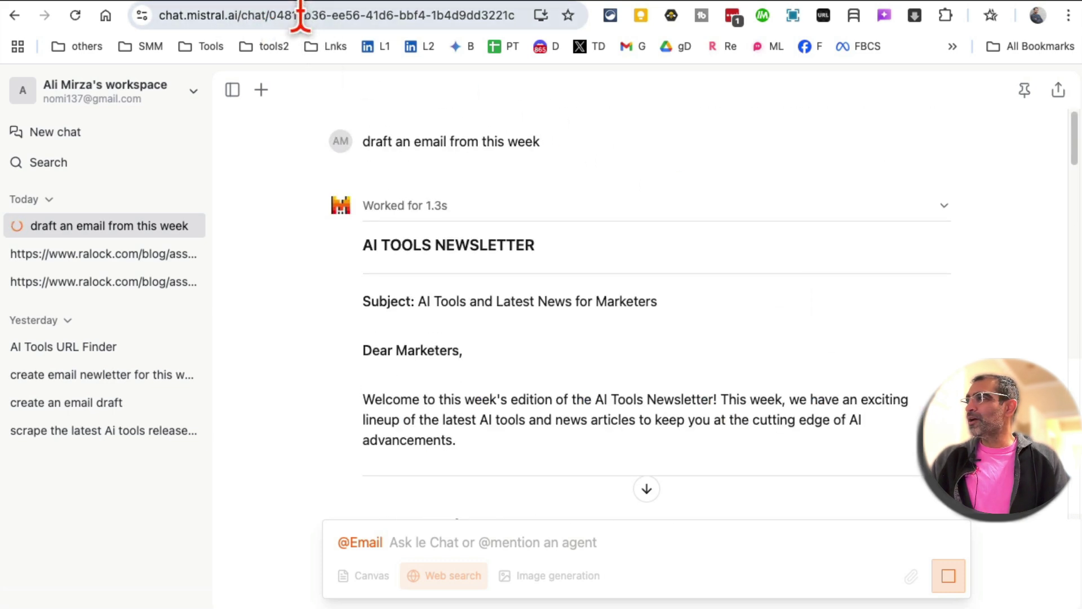
- Load mistral.ai in a new browser tab and briefly expand the About Us links
key(super+t)
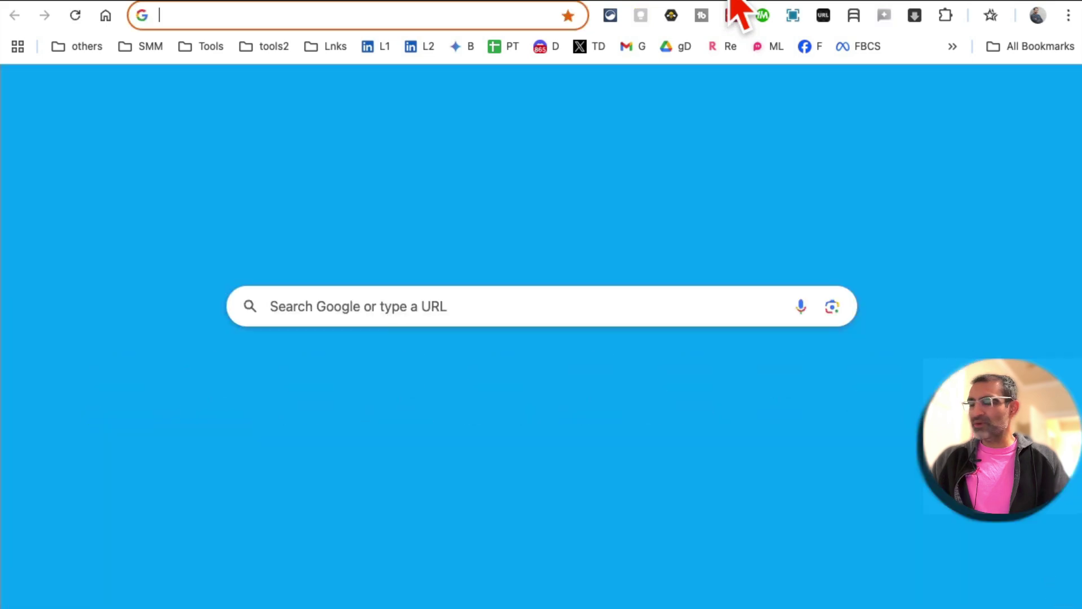
text(mistral.ai)
key(Return)
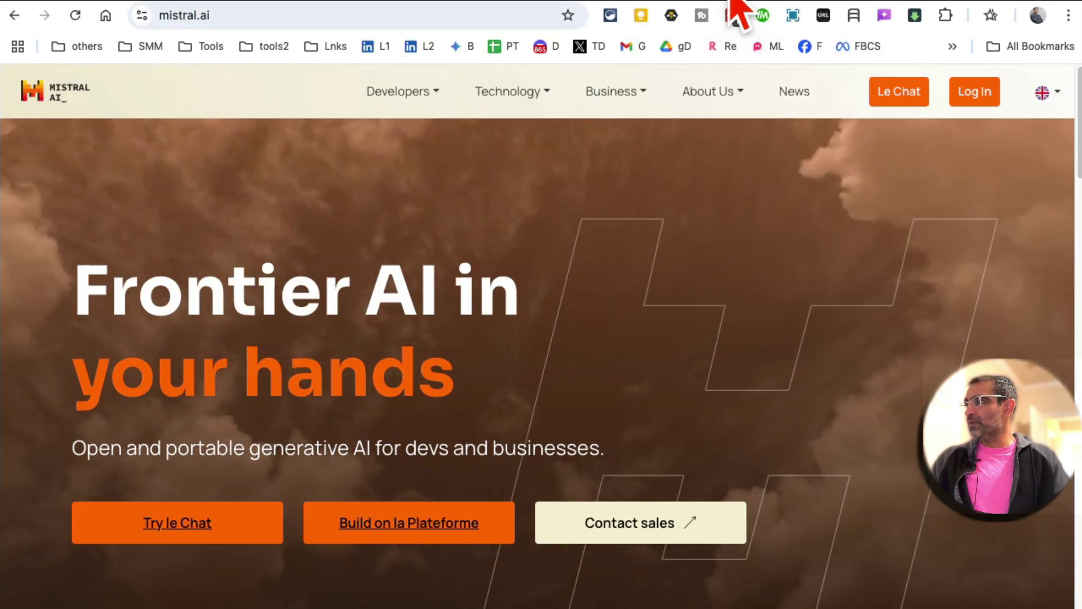
click(708, 92)
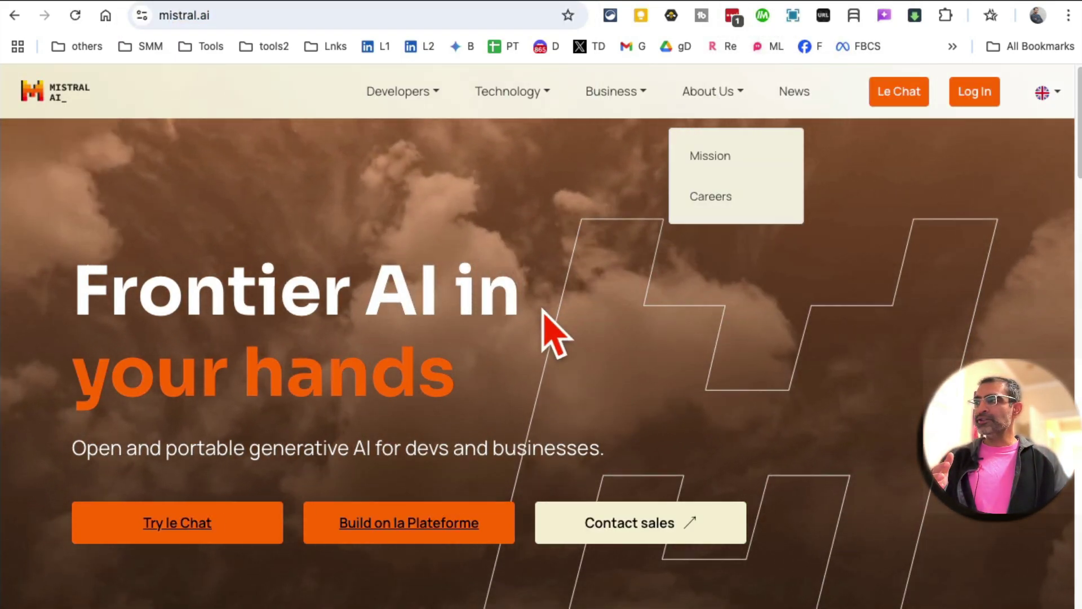
click(543, 314)
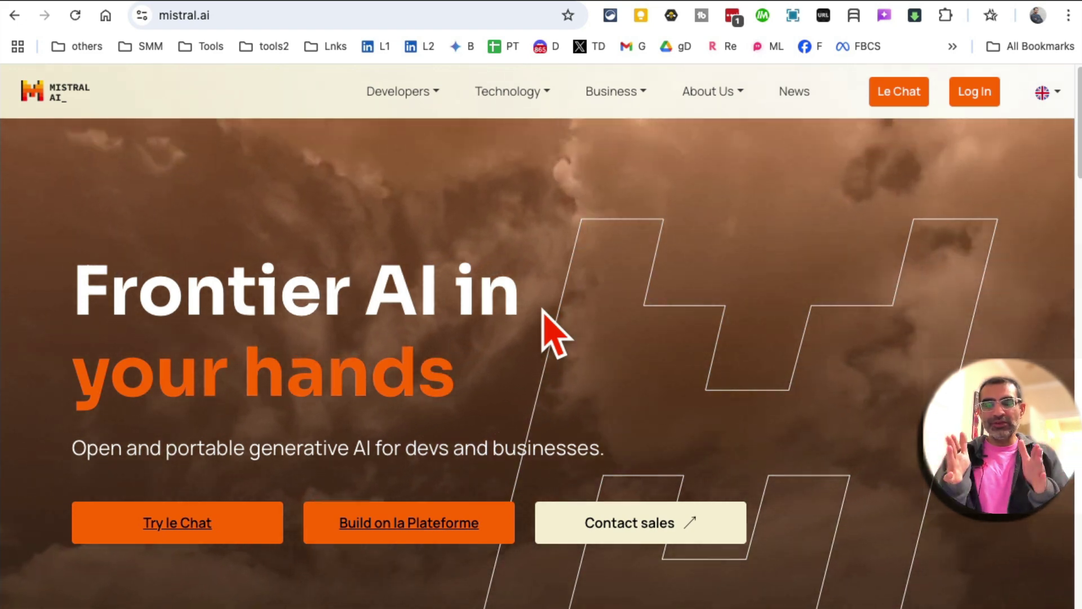